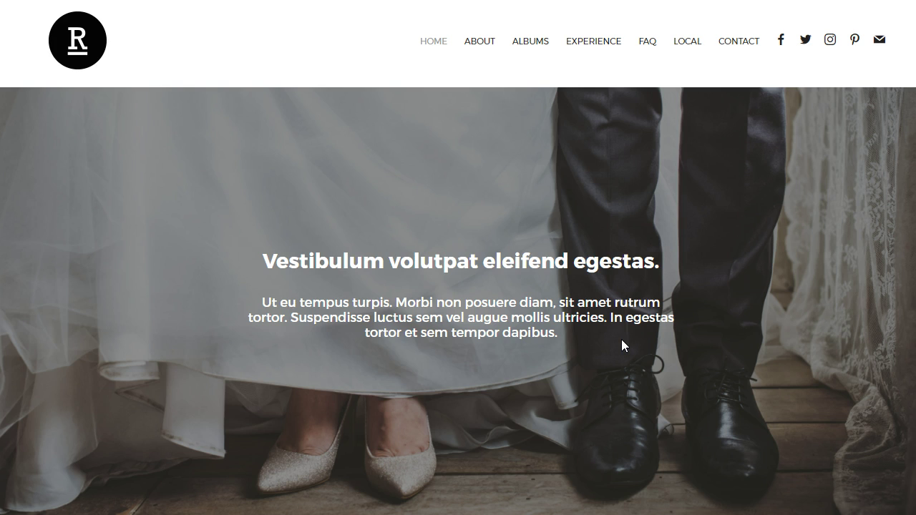
# Switch to the site's admin dashboard and show the new layouts available for installation.
pyautogui.click(161, 2)
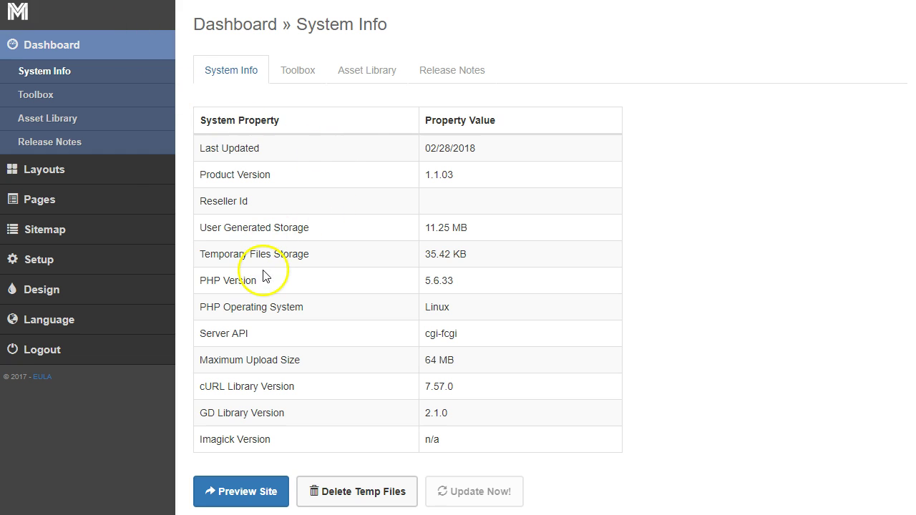
pyautogui.click(93, 172)
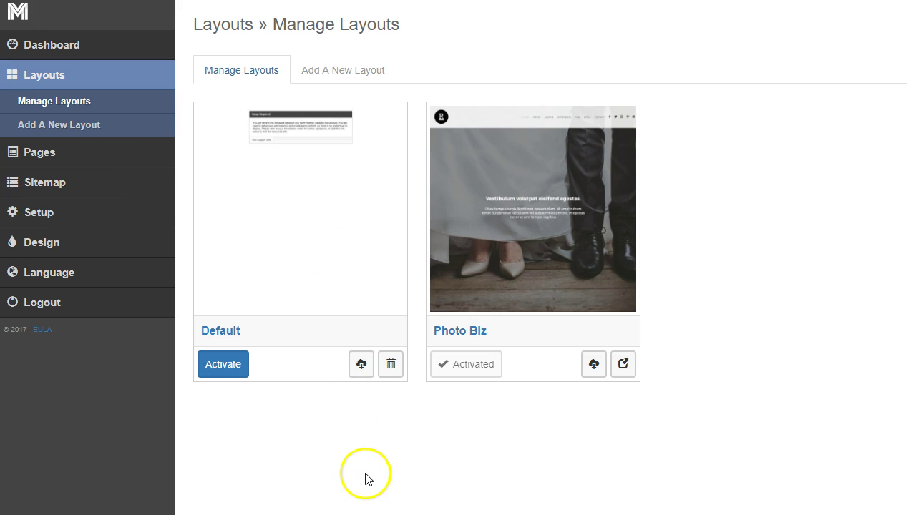
pyautogui.click(341, 72)
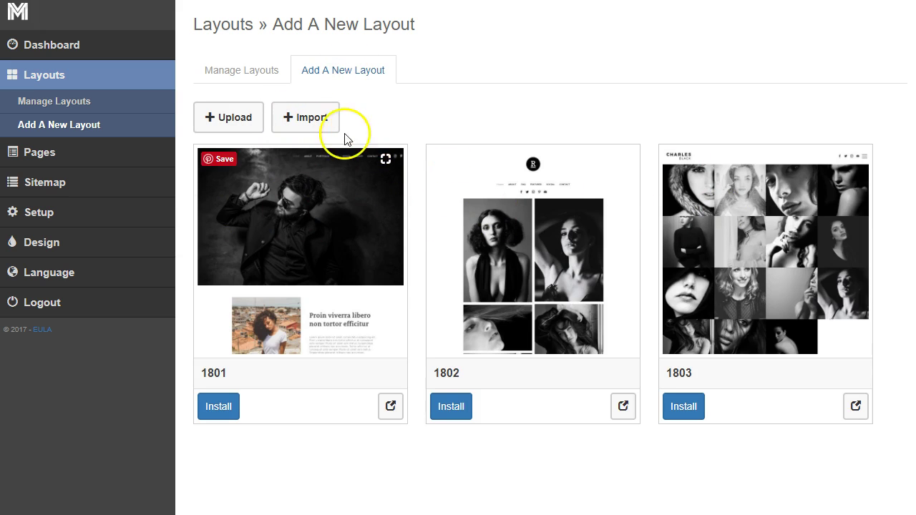
# Start importing a layout file and fill in its file hash with the value copied from the browser address.
pyautogui.click(319, 120)
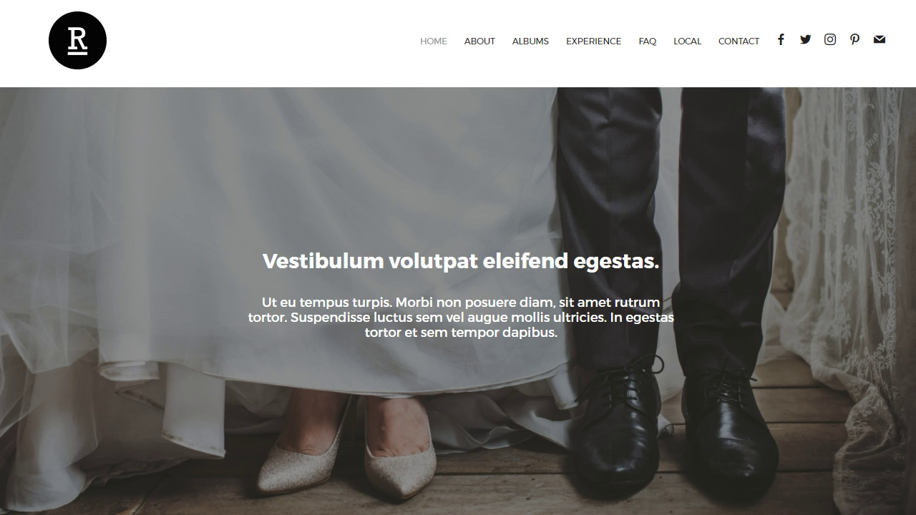
pyautogui.rightClick(309, 1)
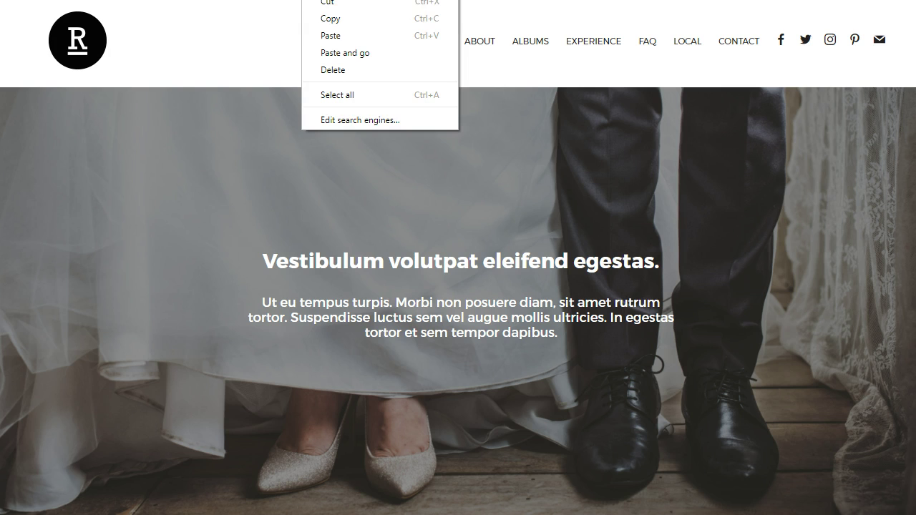
pyautogui.click(344, 20)
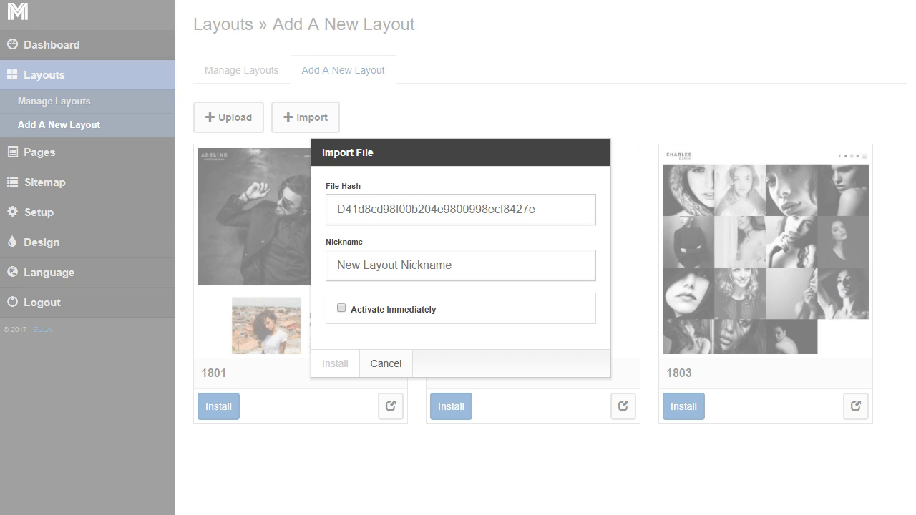
pyautogui.click(351, 211)
pyautogui.rightClick(351, 211)
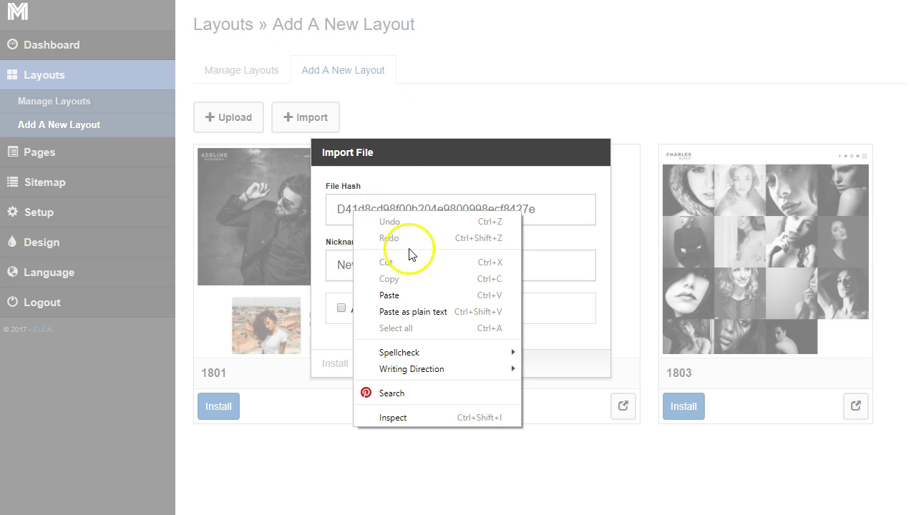
pyautogui.click(419, 297)
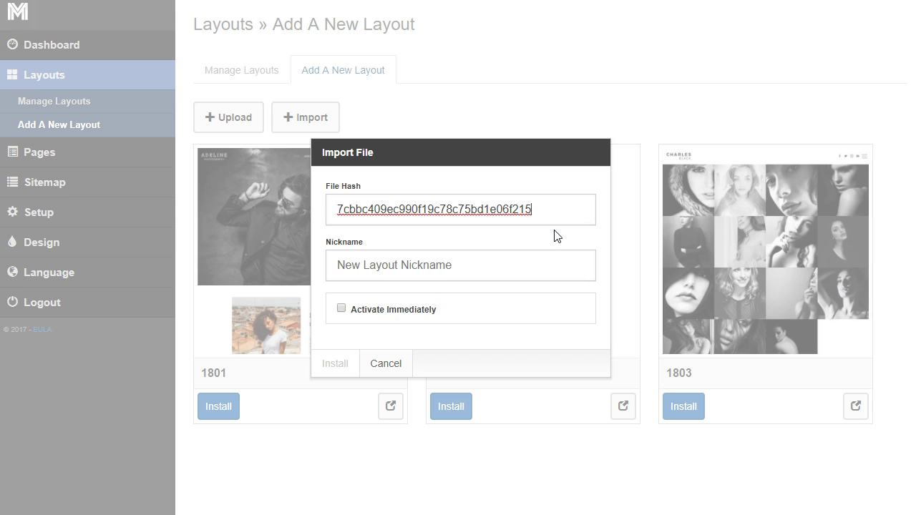
# Try the Activate Immediately option, choose to activate later in the disclaimer, and cancel the layout import.
pyautogui.click(477, 274)
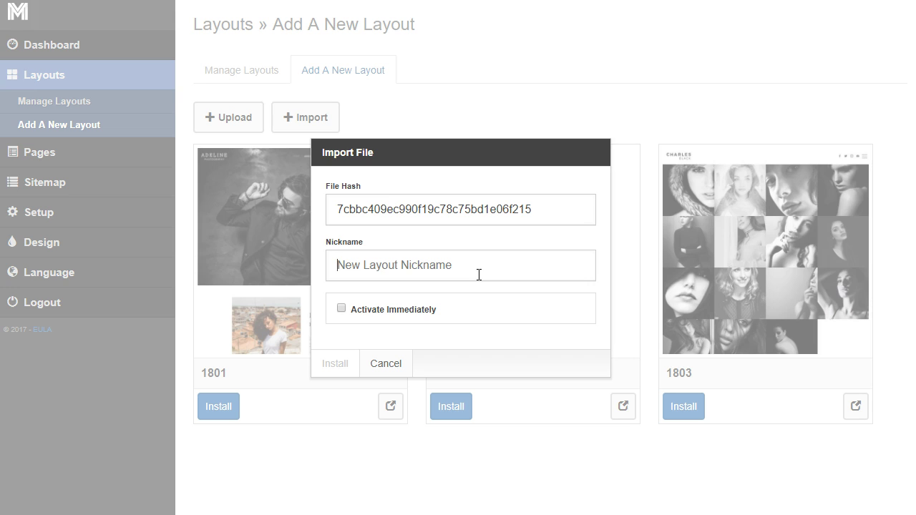
pyautogui.click(342, 309)
pyautogui.click(360, 399)
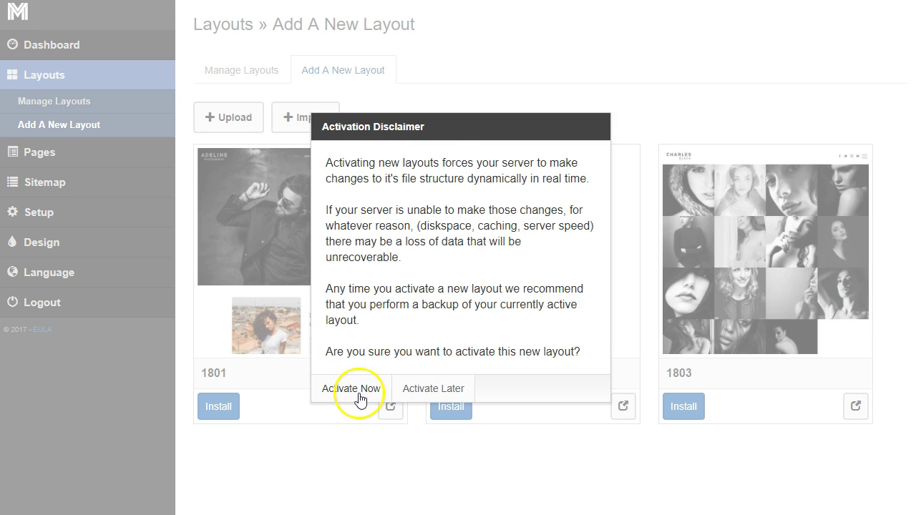
pyautogui.click(401, 390)
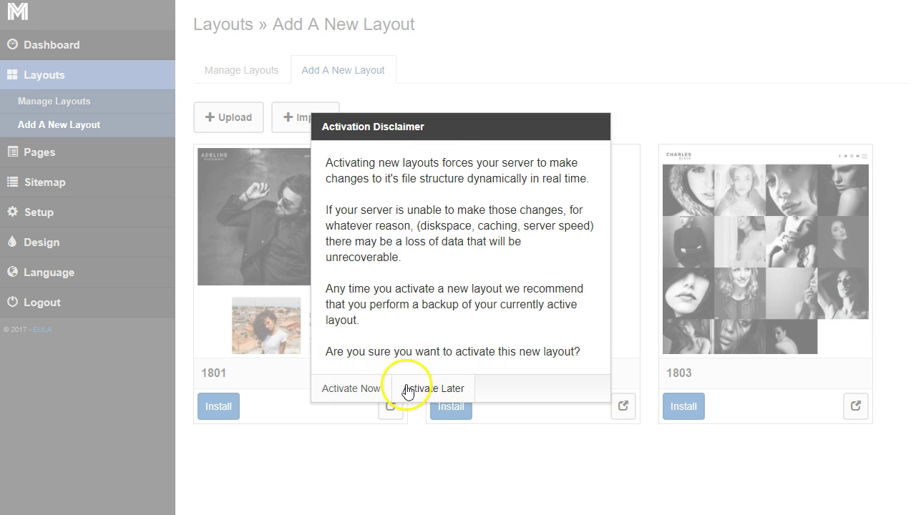
pyautogui.click(376, 266)
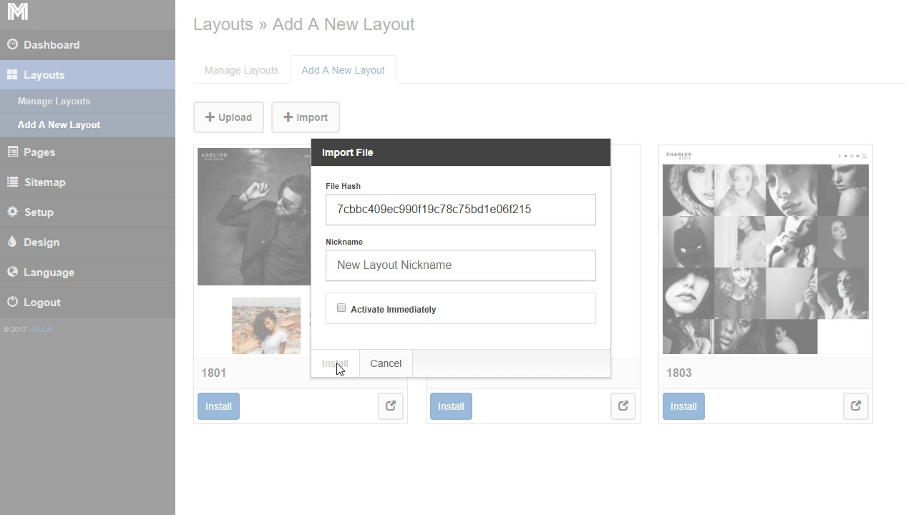
pyautogui.click(383, 366)
# Check the installed layouts and bring up the list of site pages.
pyautogui.click(250, 74)
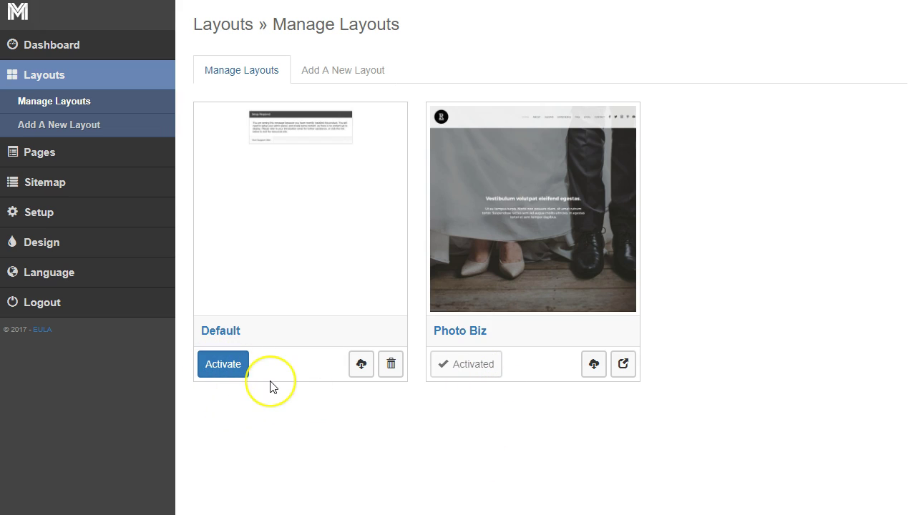
pyautogui.click(98, 153)
pyautogui.click(214, 296)
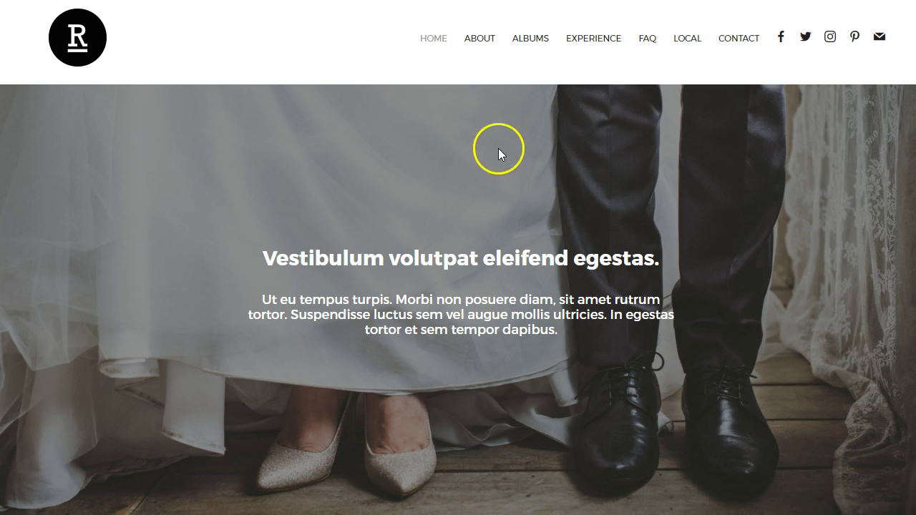
# Examine the live home page from the header image through the about section and two buttons to the footer.
pyautogui.scroll(-8, 499, 154)
pyautogui.scroll(8, 499, 194)
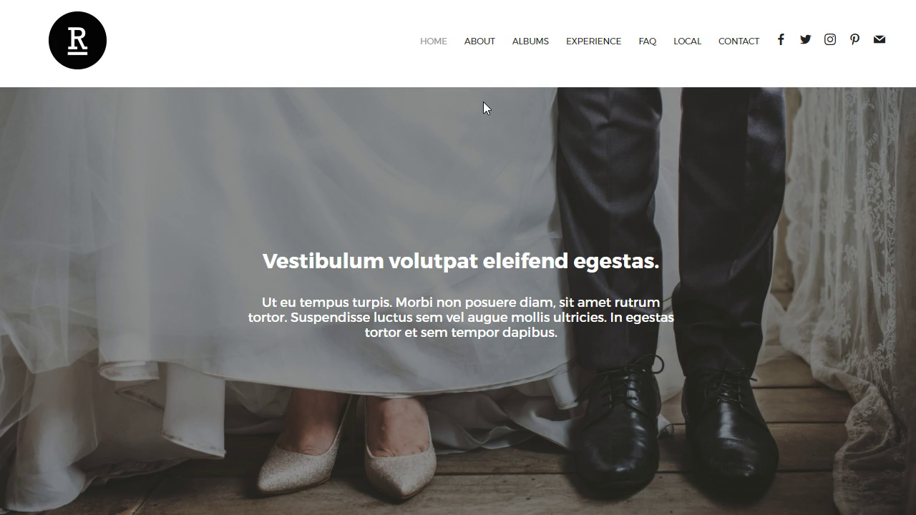
pyautogui.scroll(-2, 485, 111)
pyautogui.scroll(2, 477, 125)
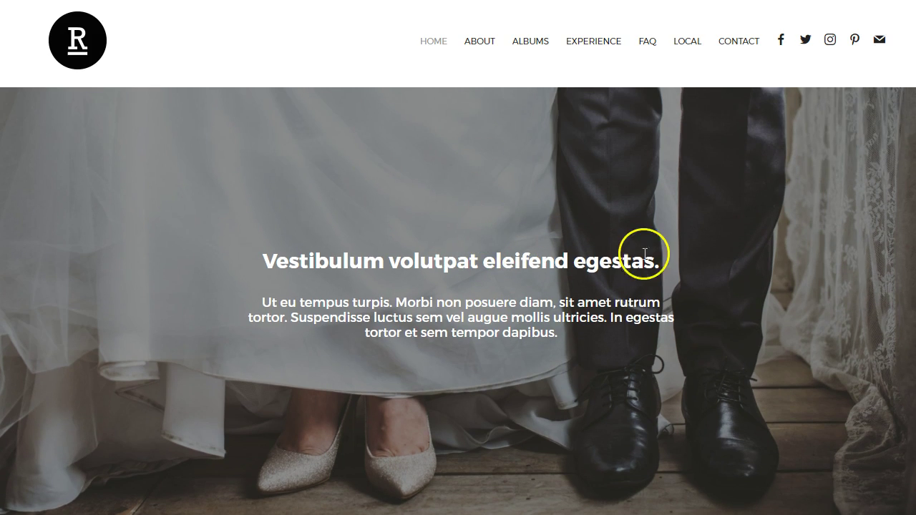
pyautogui.scroll(-2, 641, 254)
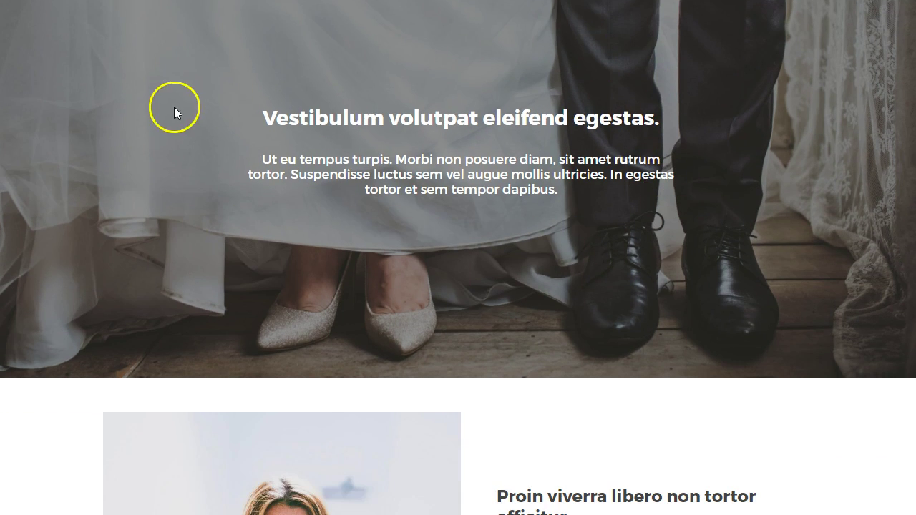
pyautogui.scroll(-5, 454, 190)
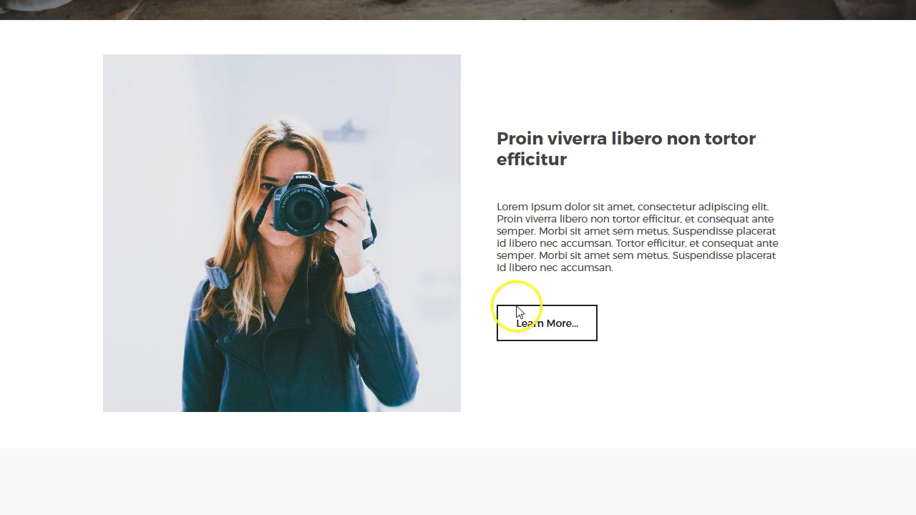
pyautogui.scroll(-4, 779, 291)
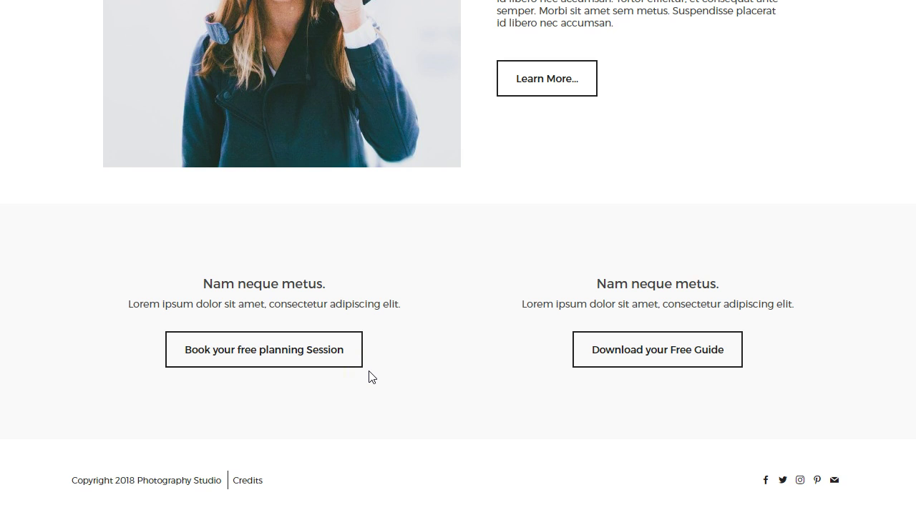
pyautogui.scroll(15, 396, 375)
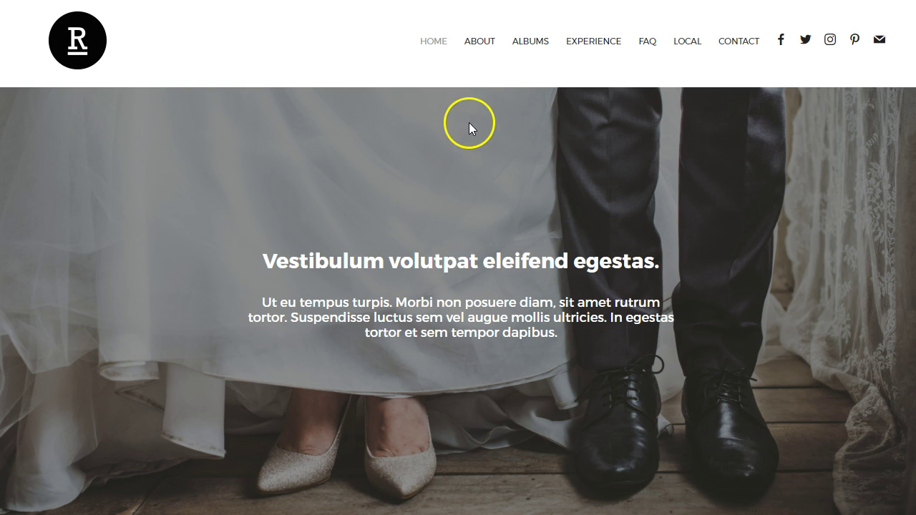
# Examine the live Albums page's header, image grid and buttons, and return to the home page's top image.
pyautogui.click(539, 39)
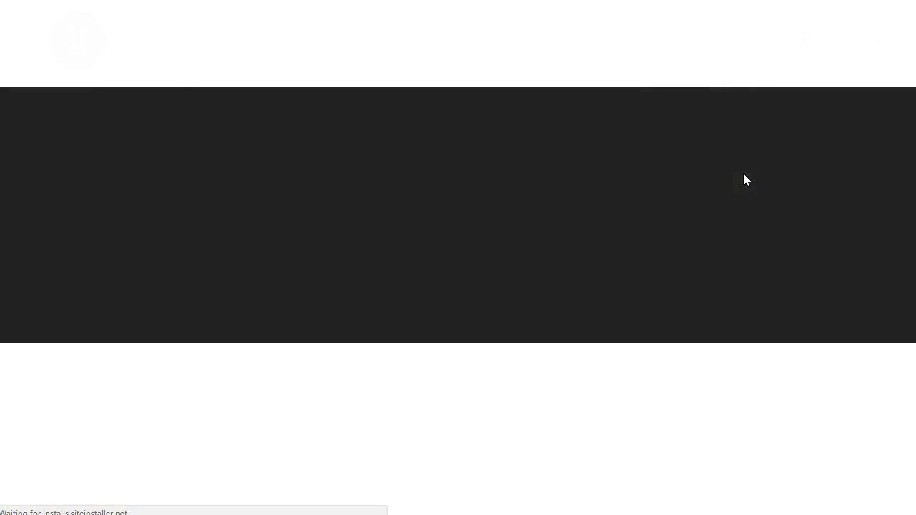
pyautogui.scroll(-3, 750, 179)
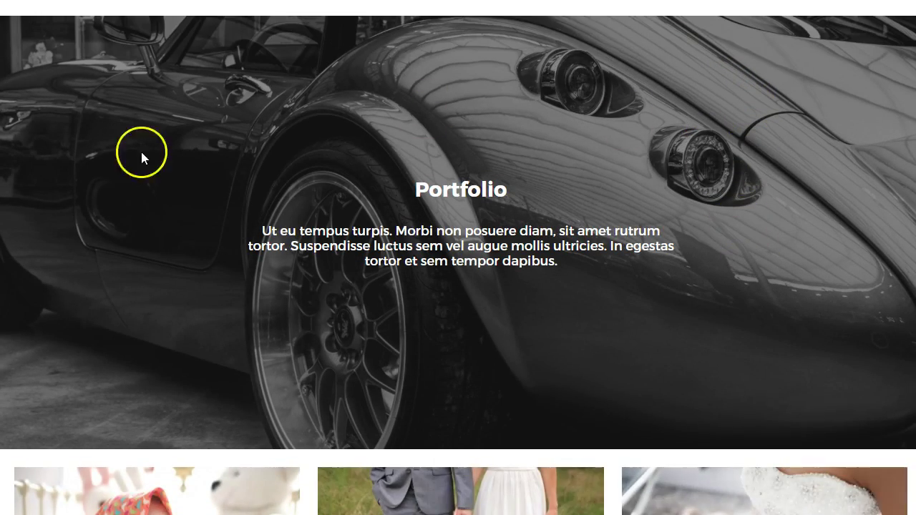
pyautogui.scroll(-5, 594, 157)
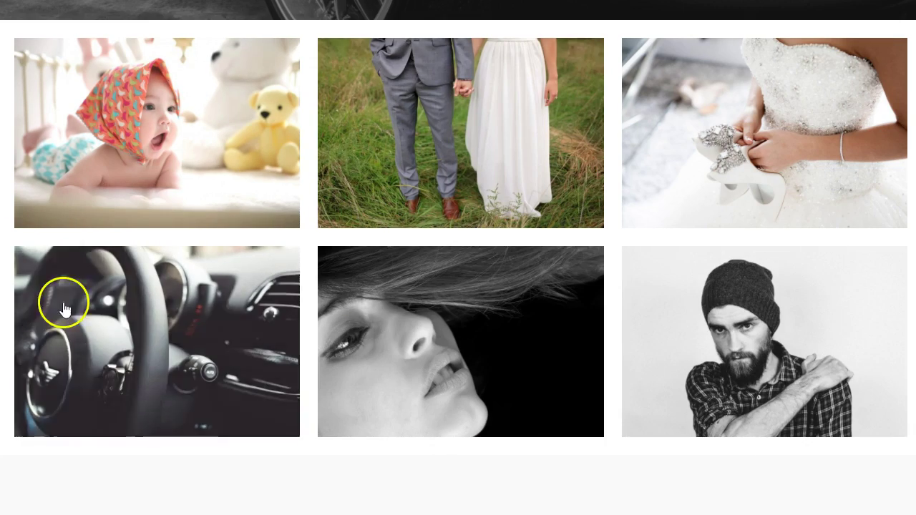
pyautogui.scroll(-1, 343, 273)
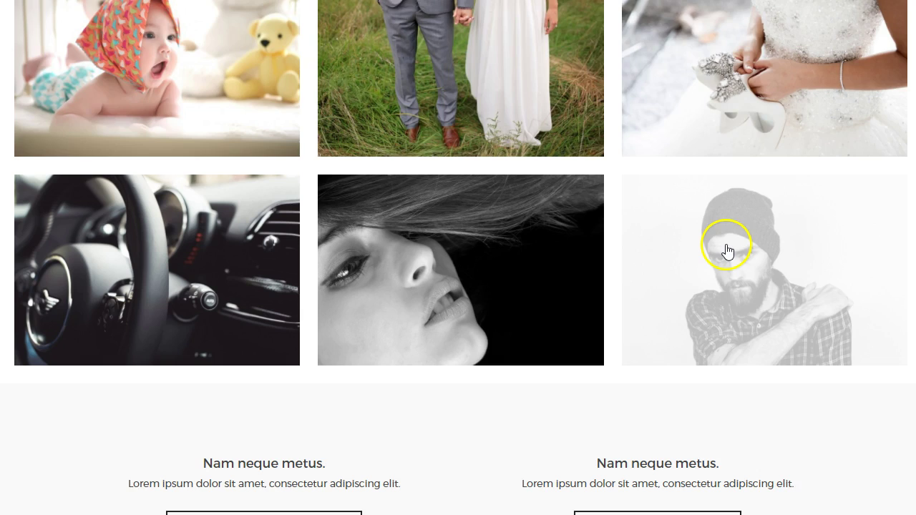
pyautogui.scroll(-3, 726, 250)
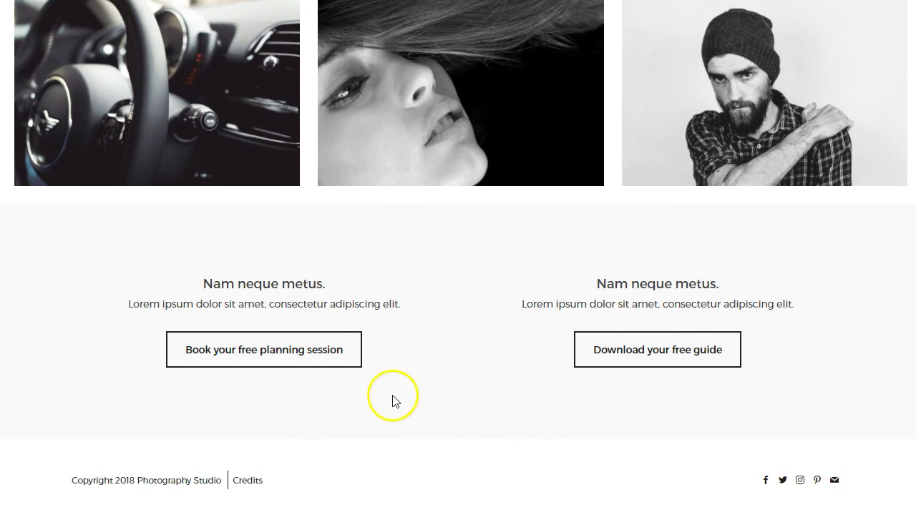
pyautogui.scroll(10, 463, 351)
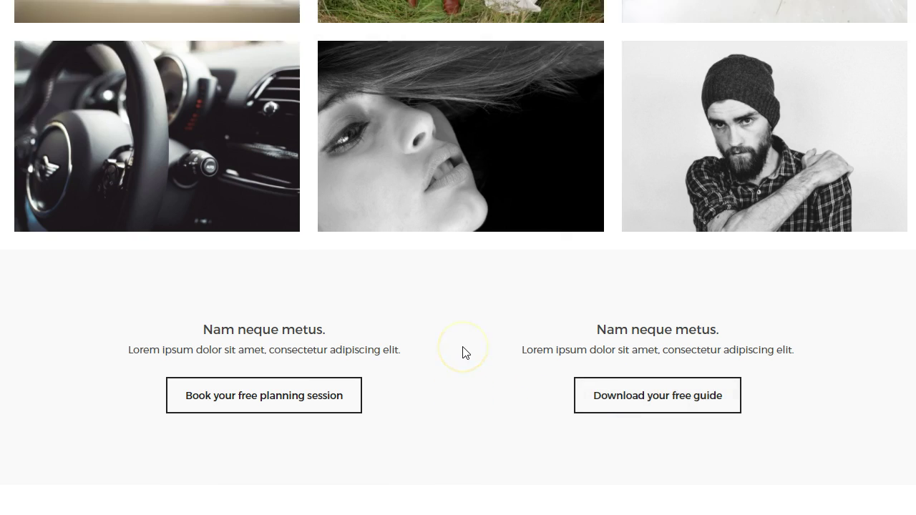
pyautogui.click(435, 43)
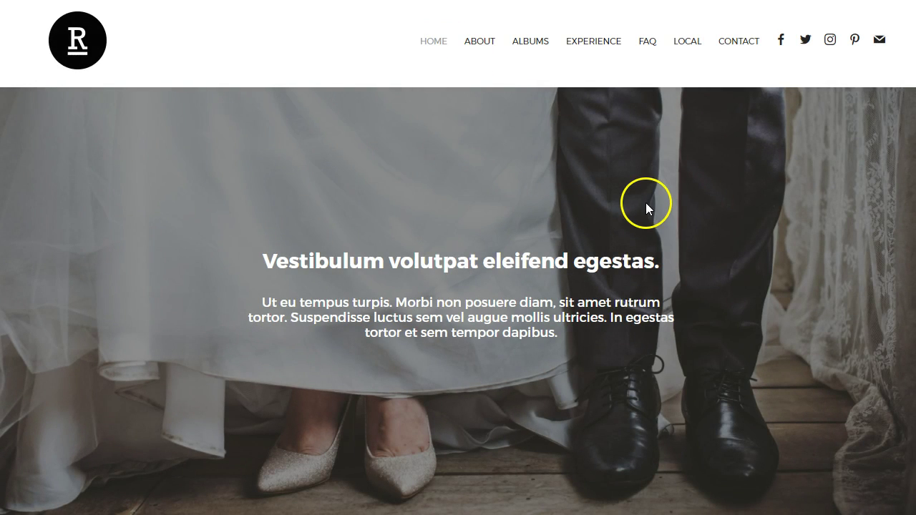
pyautogui.scroll(-2, 646, 205)
pyautogui.scroll(2, 647, 205)
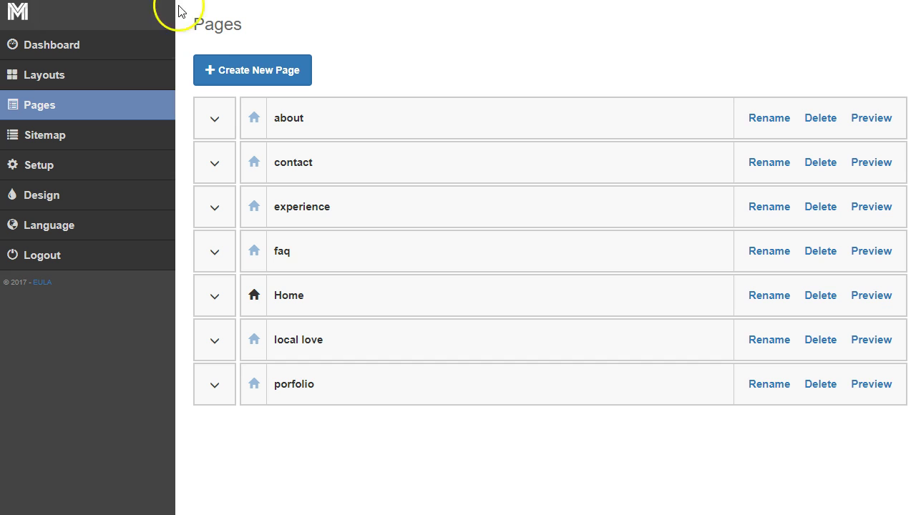
# Return to the admin's page list and expand the Home page to show its content blocks.
pyautogui.moveTo(288, 296); pyautogui.dragTo(251, 322)
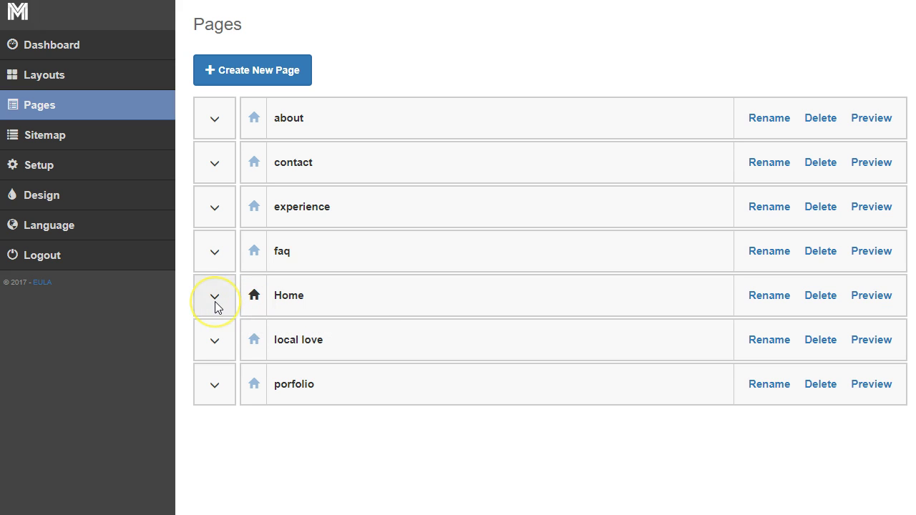
pyautogui.moveTo(311, 297); pyautogui.dragTo(218, 301)
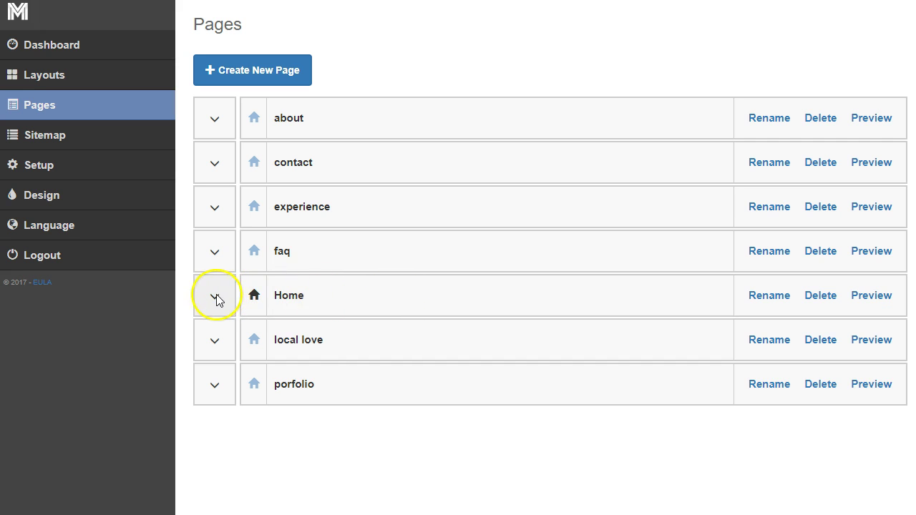
pyautogui.click(216, 298)
pyautogui.scroll(-1, 389, 323)
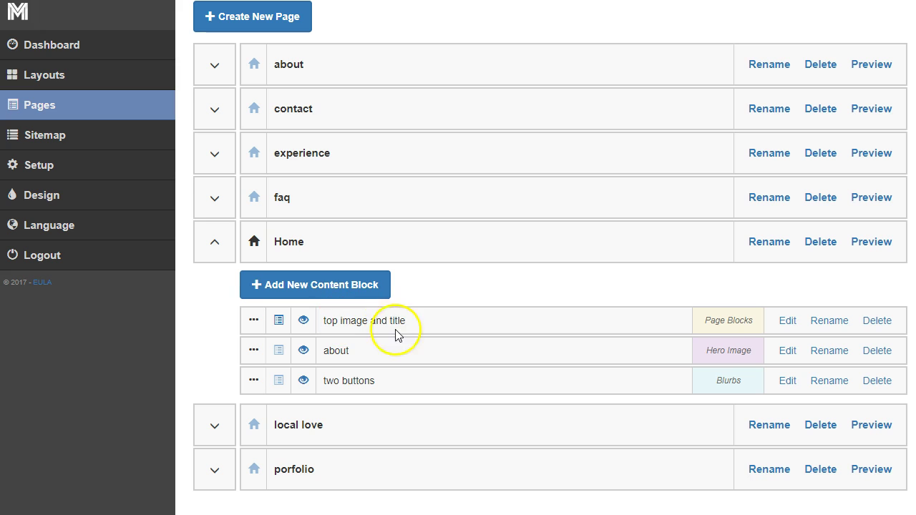
# Open the "top image and title" entry in the Home page's Page Blocks content block for editing.
pyautogui.moveTo(420, 323); pyautogui.dragTo(340, 322)
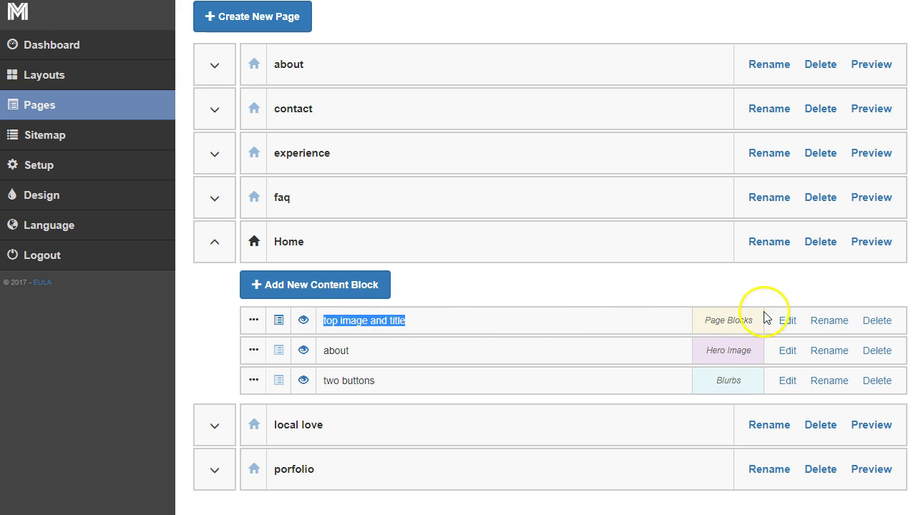
pyautogui.click(788, 322)
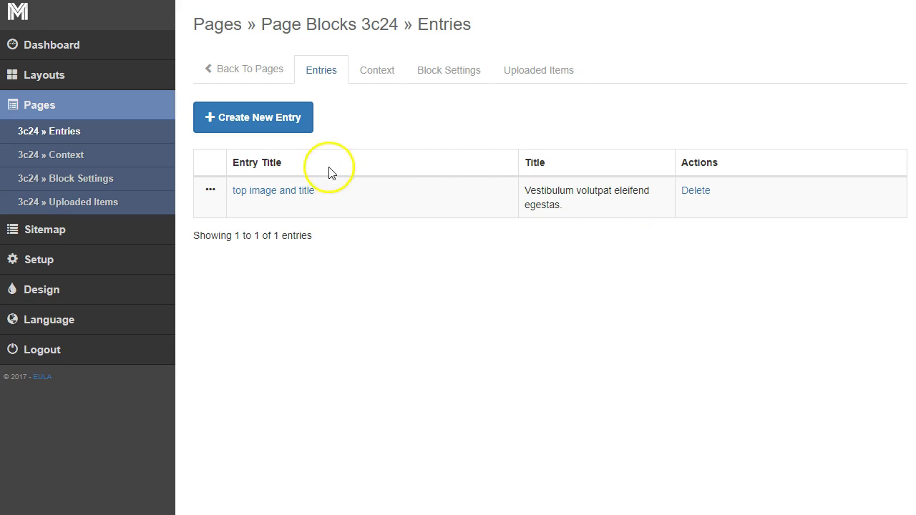
pyautogui.click(302, 192)
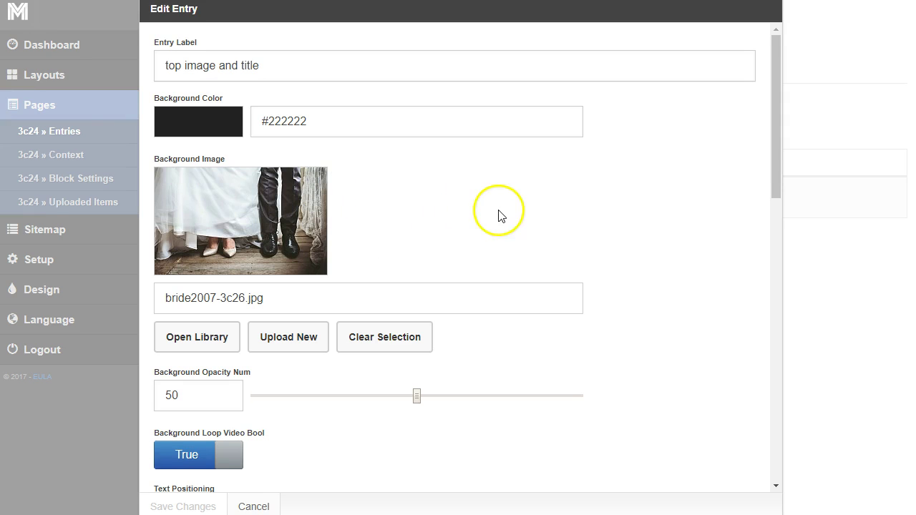
pyautogui.scroll(-1, 295, 163)
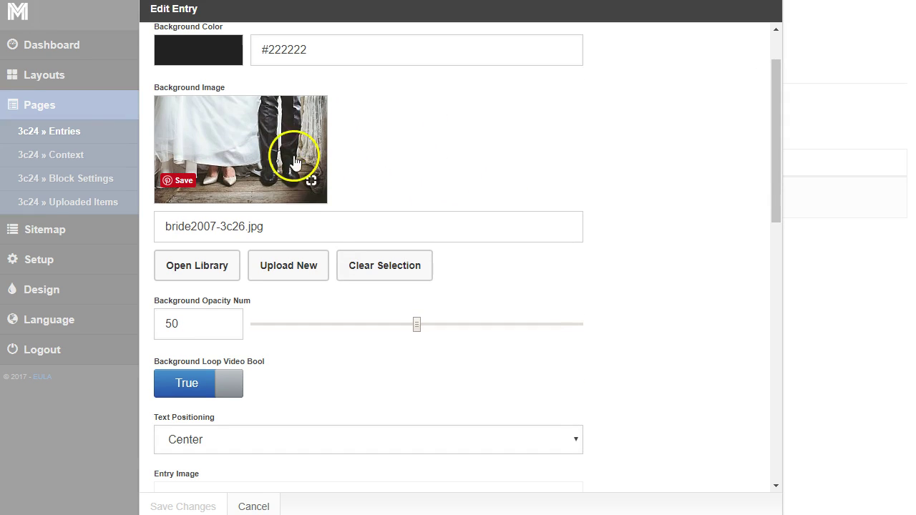
# Compare the entry's title and subtitle fields with the live home page's header text, and review the background image settings.
pyautogui.scroll(-2, 266, 157)
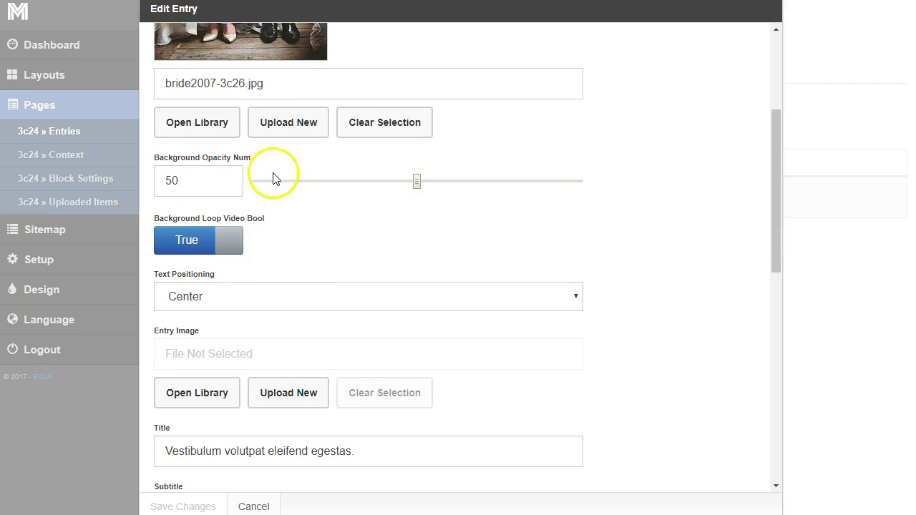
pyautogui.scroll(-3, 283, 188)
pyautogui.moveTo(383, 237); pyautogui.dragTo(148, 237)
pyautogui.moveTo(275, 307); pyautogui.dragTo(137, 287)
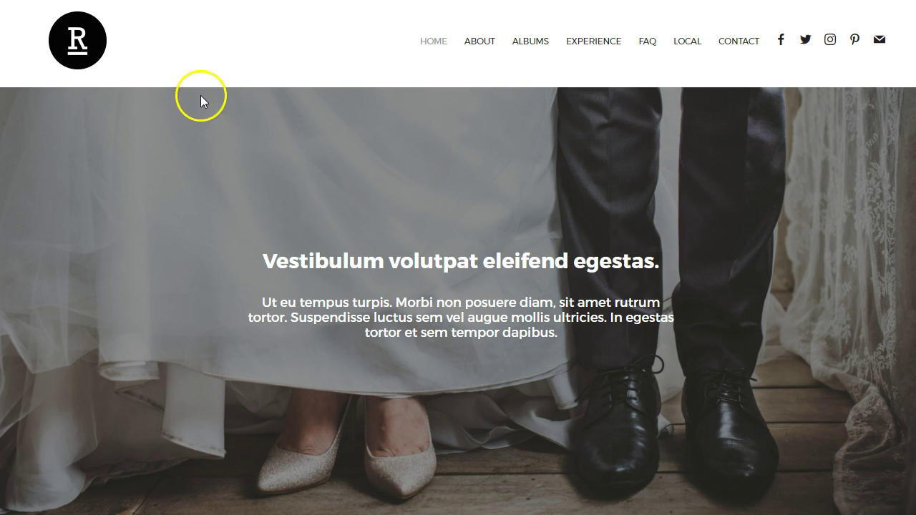
pyautogui.moveTo(286, 260); pyautogui.dragTo(542, 259)
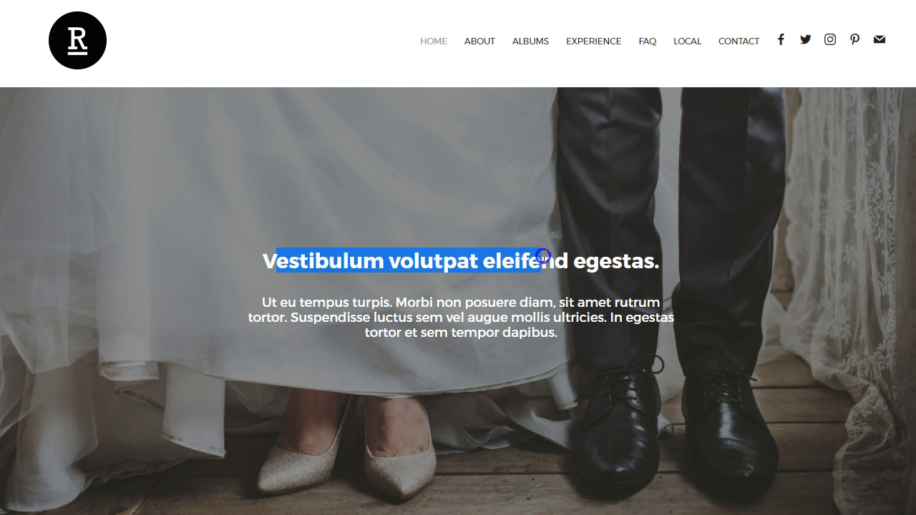
pyautogui.moveTo(569, 333); pyautogui.dragTo(365, 319)
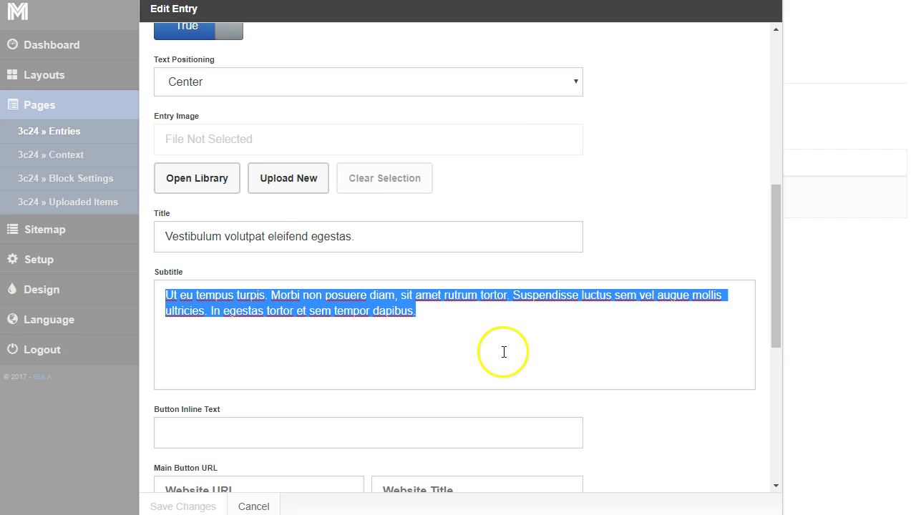
pyautogui.scroll(2, 501, 351)
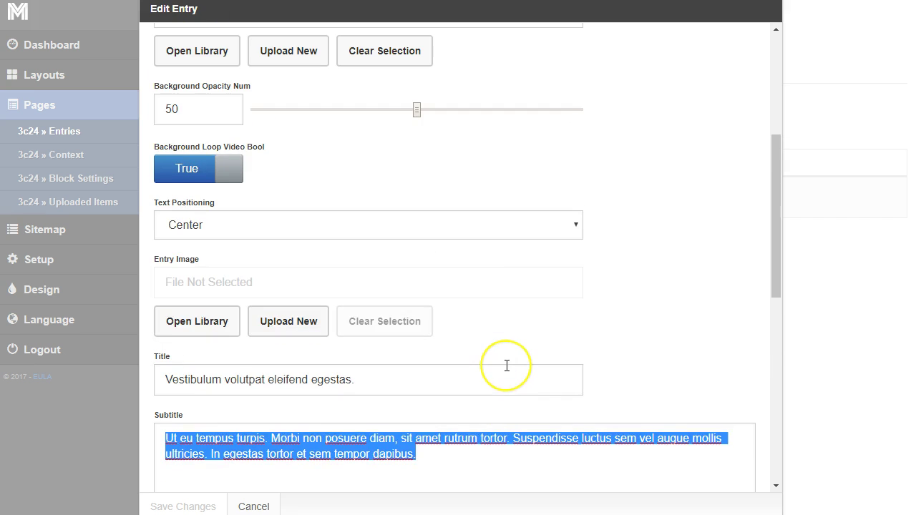
pyautogui.scroll(2, 507, 366)
pyautogui.scroll(2, 399, 307)
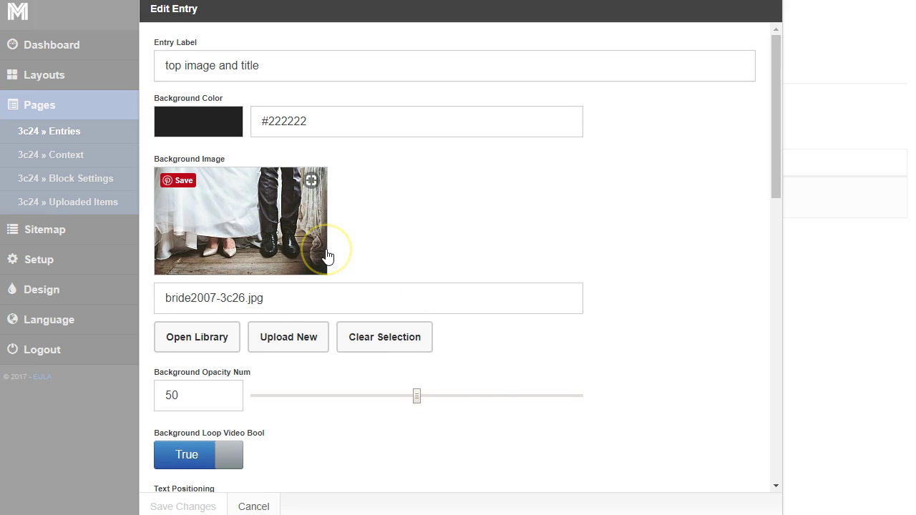
# Close the entry without saving and check the dimensions of the top image among the block's uploaded items.
pyautogui.click(262, 506)
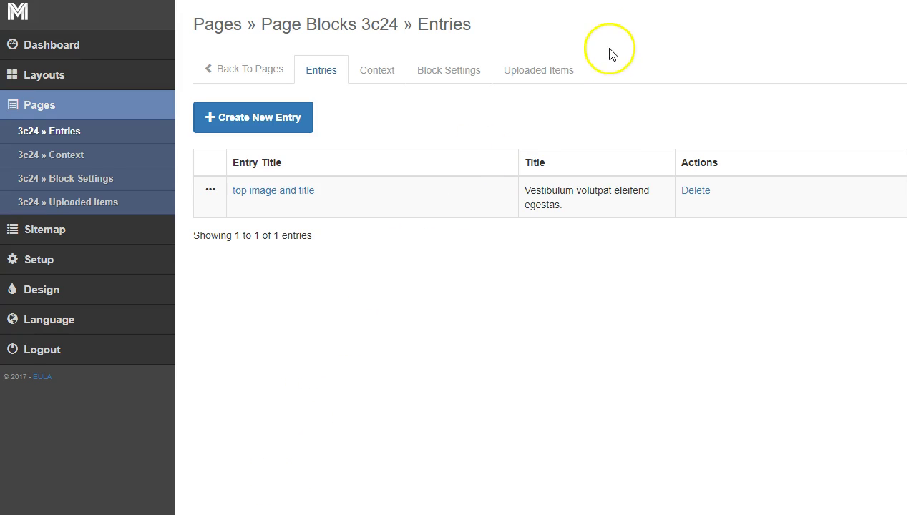
pyautogui.click(542, 71)
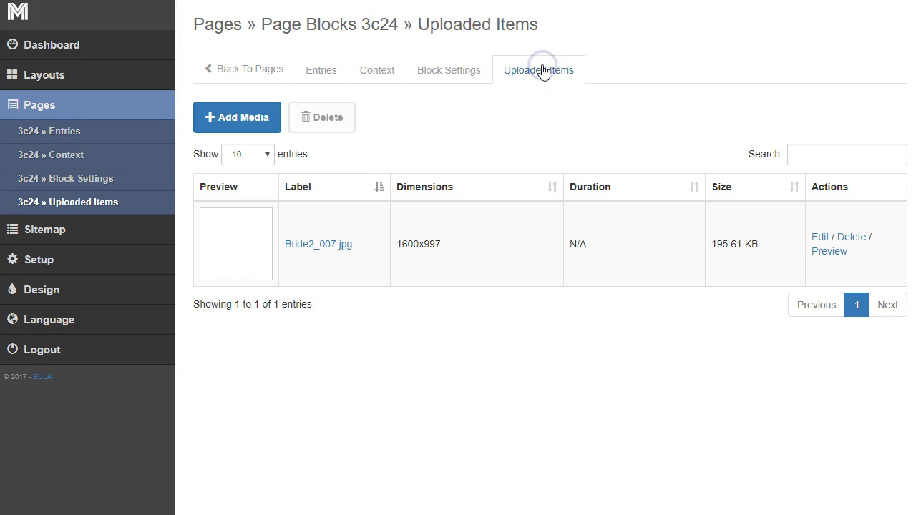
pyautogui.moveTo(449, 252); pyautogui.dragTo(396, 247)
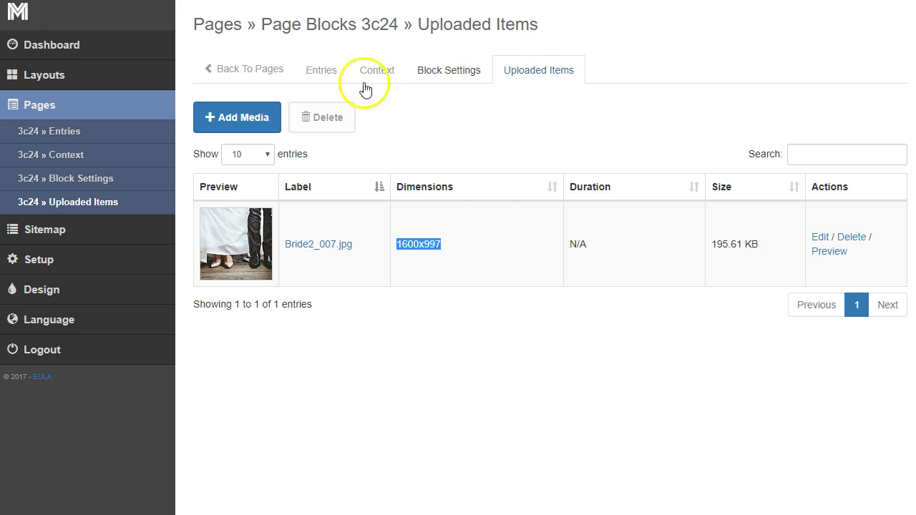
# Return to the page list and open the "About image and text" entry in Home's about Hero Image block for editing.
pyautogui.click(224, 69)
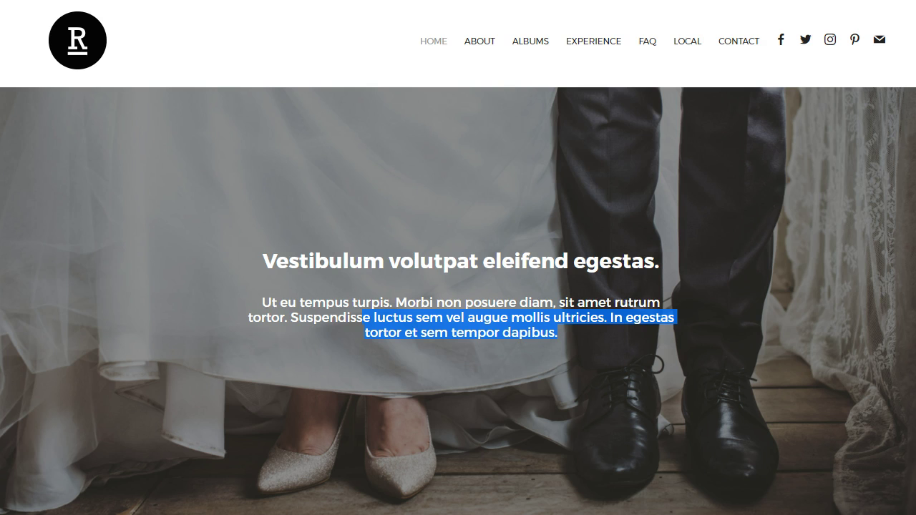
pyautogui.scroll(-5, 511, 184)
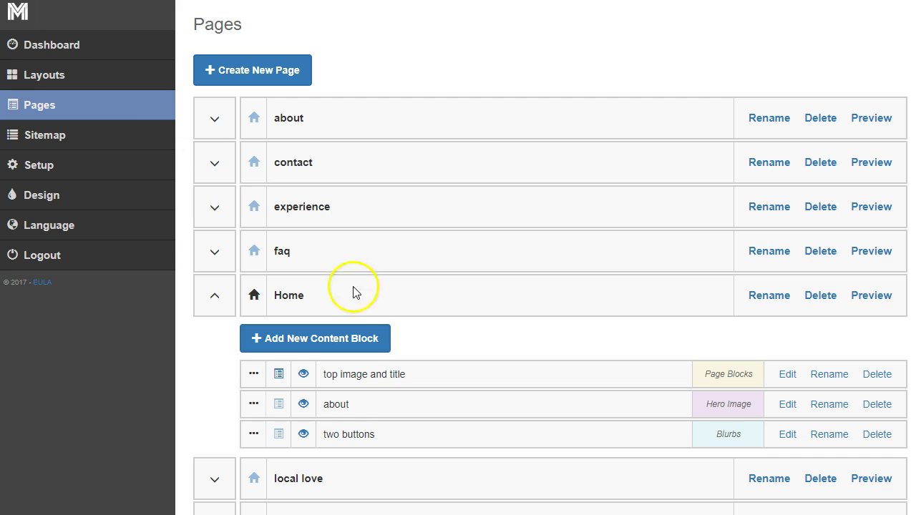
pyautogui.scroll(-1, 358, 315)
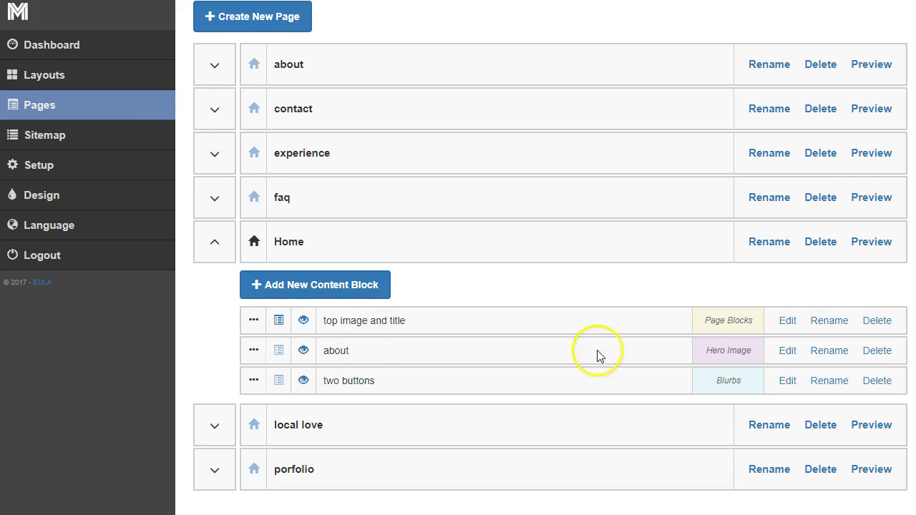
pyautogui.click(787, 350)
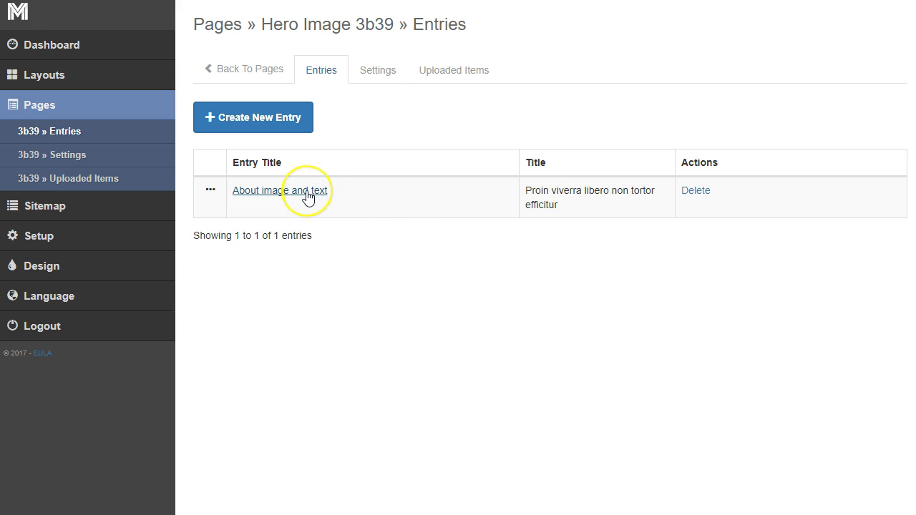
pyautogui.click(308, 197)
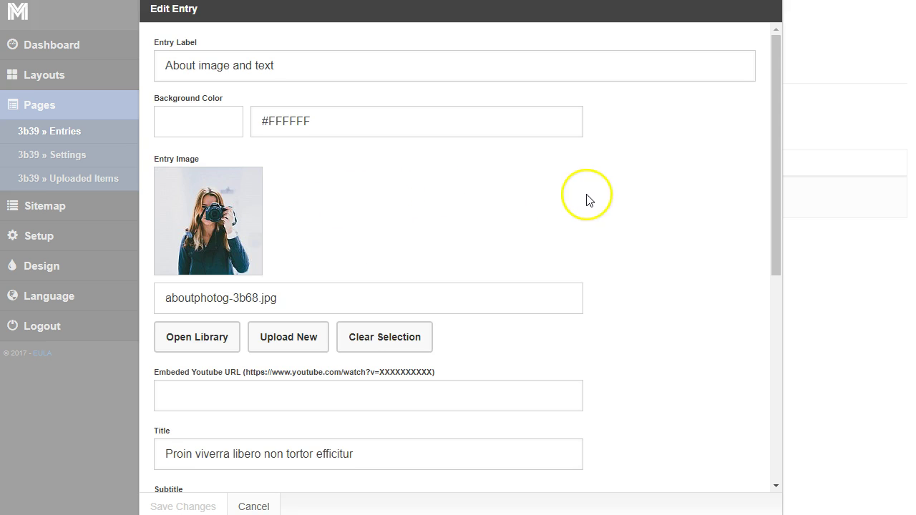
# Review the about entry's image, title, subtitle and main button text fields.
pyautogui.scroll(-3, 591, 208)
pyautogui.scroll(1, 587, 218)
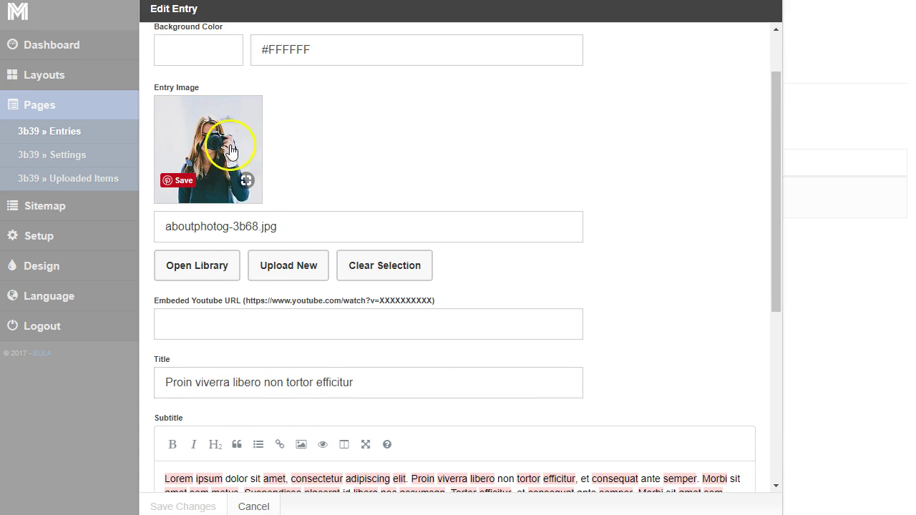
pyautogui.scroll(-2, 379, 217)
pyautogui.moveTo(383, 239); pyautogui.dragTo(148, 239)
pyautogui.moveTo(439, 372); pyautogui.dragTo(139, 329)
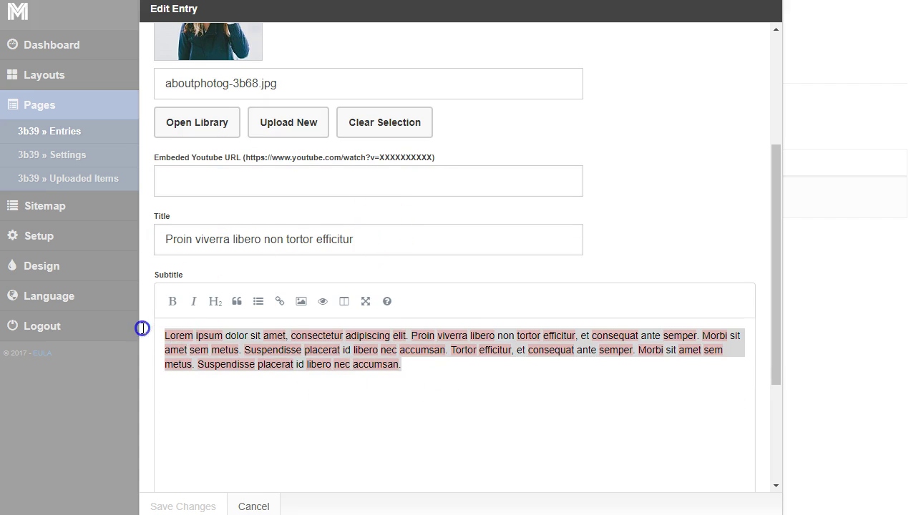
pyautogui.scroll(-3, 333, 352)
pyautogui.moveTo(475, 392); pyautogui.dragTo(366, 386)
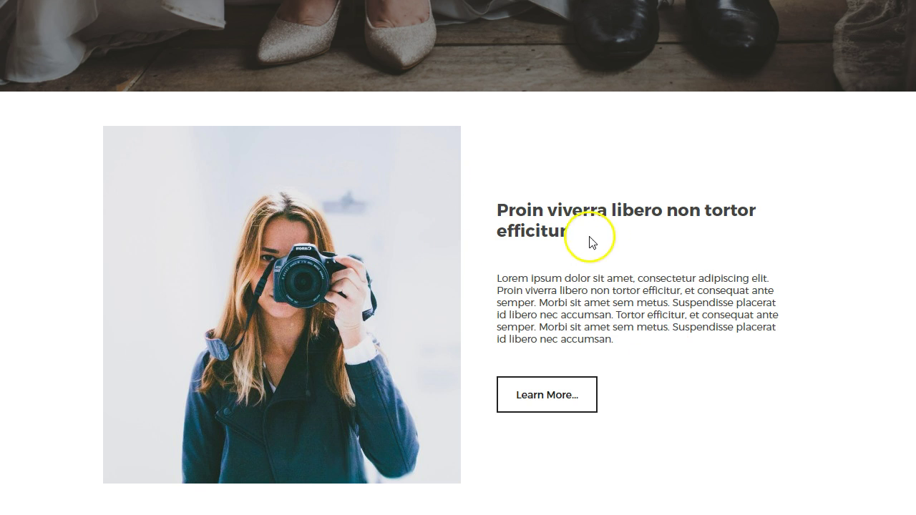
# Compare the live home page's about title, paragraph and Learn More button with the entry's fields.
pyautogui.moveTo(589, 241); pyautogui.dragTo(477, 198)
pyautogui.moveTo(617, 342); pyautogui.dragTo(480, 280)
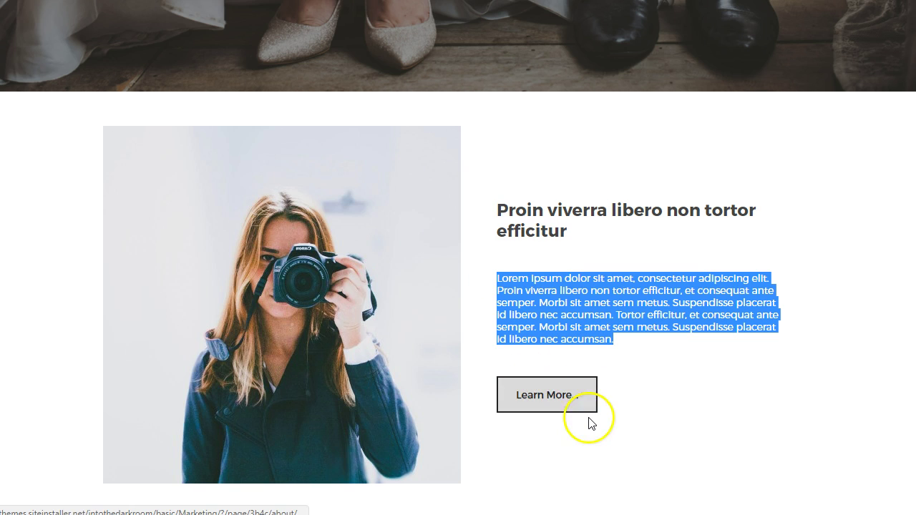
pyautogui.scroll(-2, 651, 409)
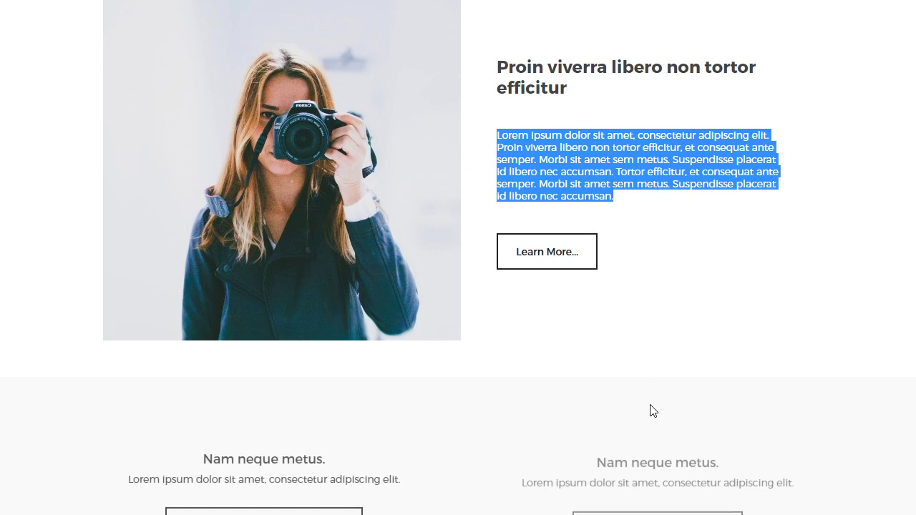
pyautogui.scroll(5, 649, 406)
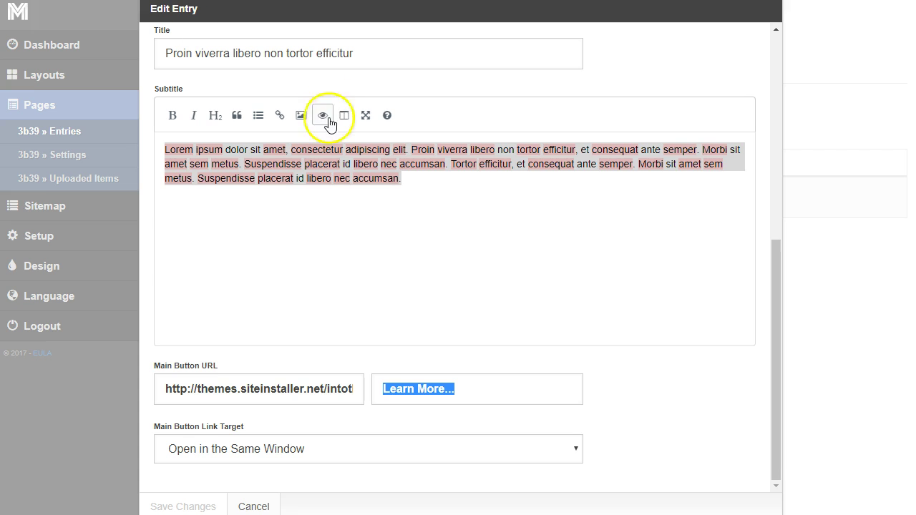
pyautogui.scroll(6, 307, 433)
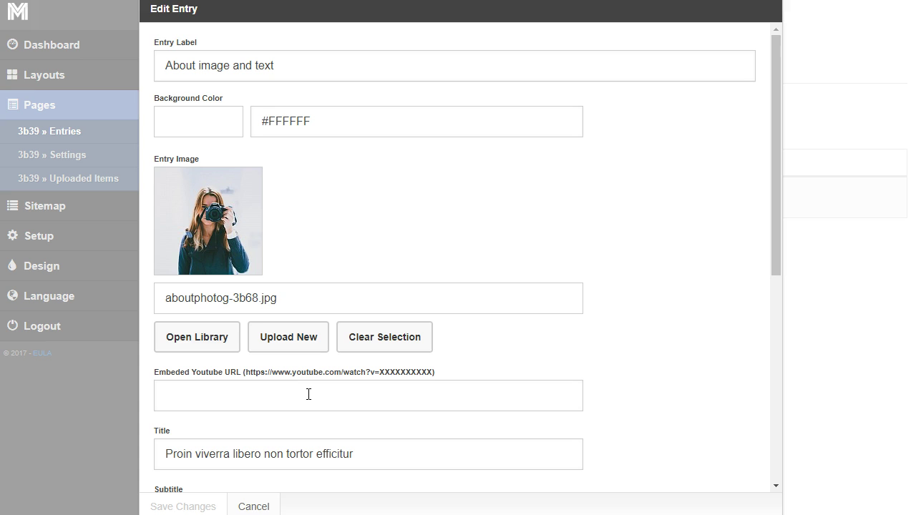
# Close the about entry without saving and check the dimensions of the photographer image in the block's uploaded items.
pyautogui.click(259, 507)
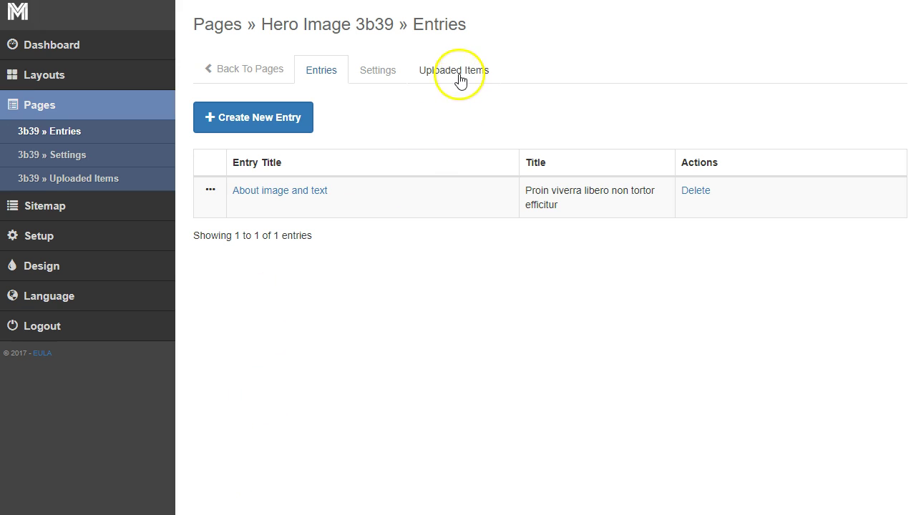
pyautogui.click(458, 74)
pyautogui.click(448, 250)
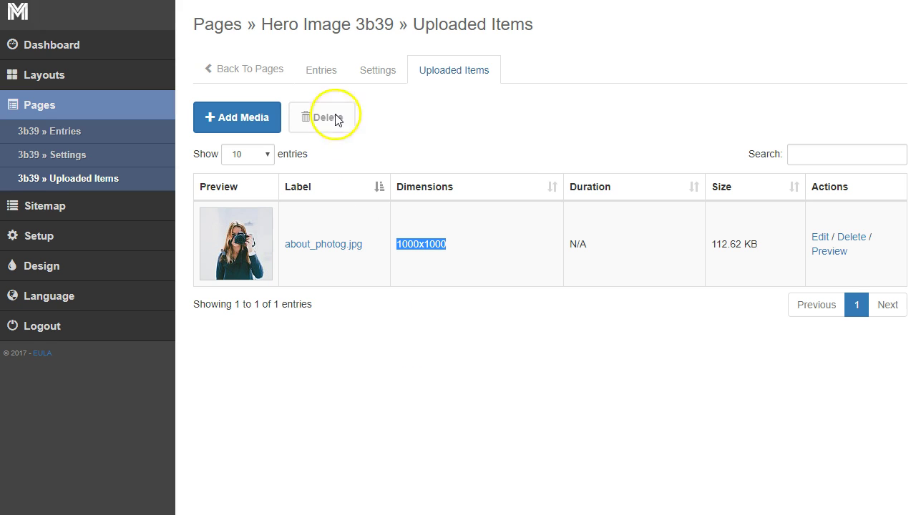
# Return to the page list, collapse the Home page and expand the porfolio page's content blocks.
pyautogui.click(270, 66)
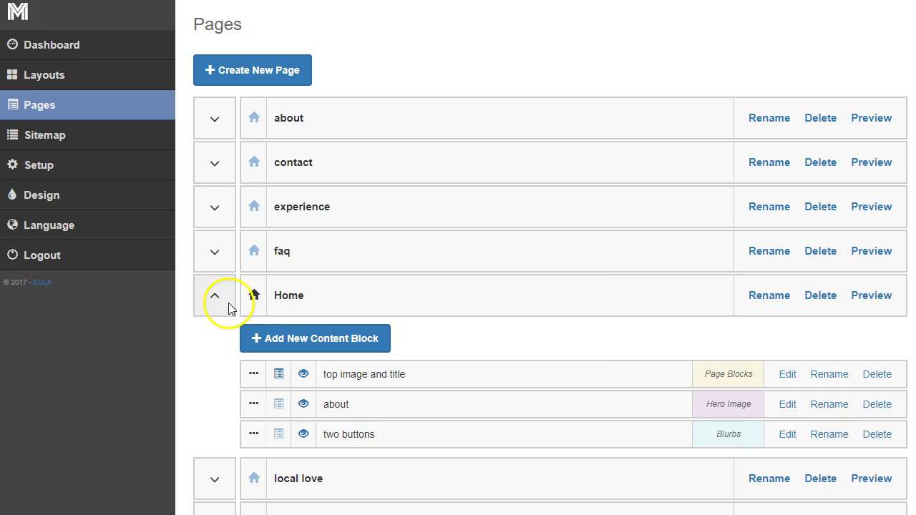
pyautogui.click(228, 303)
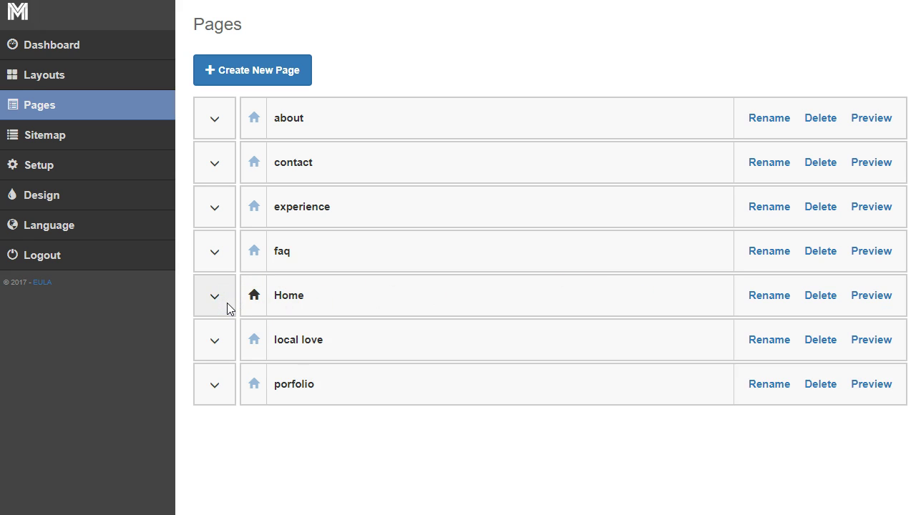
pyautogui.click(218, 382)
# Open the live site's Albums page and examine its header image and portfolio grid.
pyautogui.scroll(-3, 433, 343)
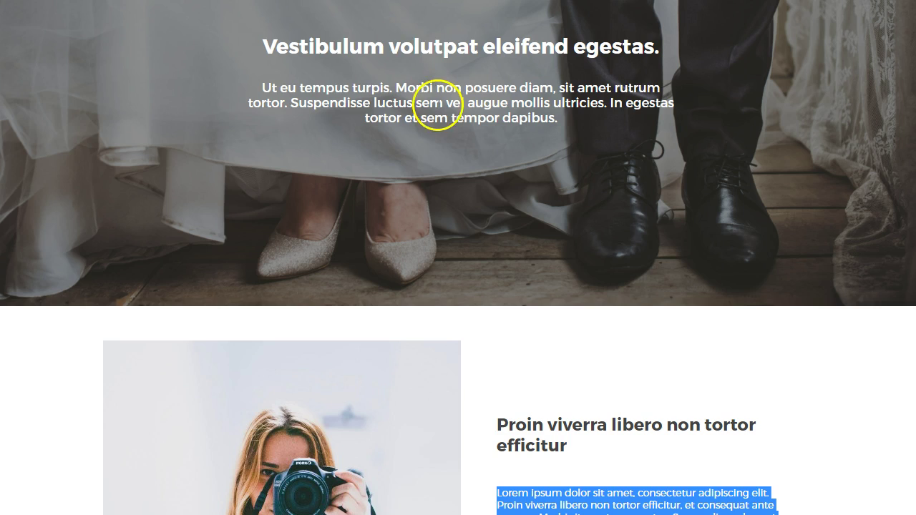
pyautogui.scroll(3, 437, 104)
pyautogui.click(531, 41)
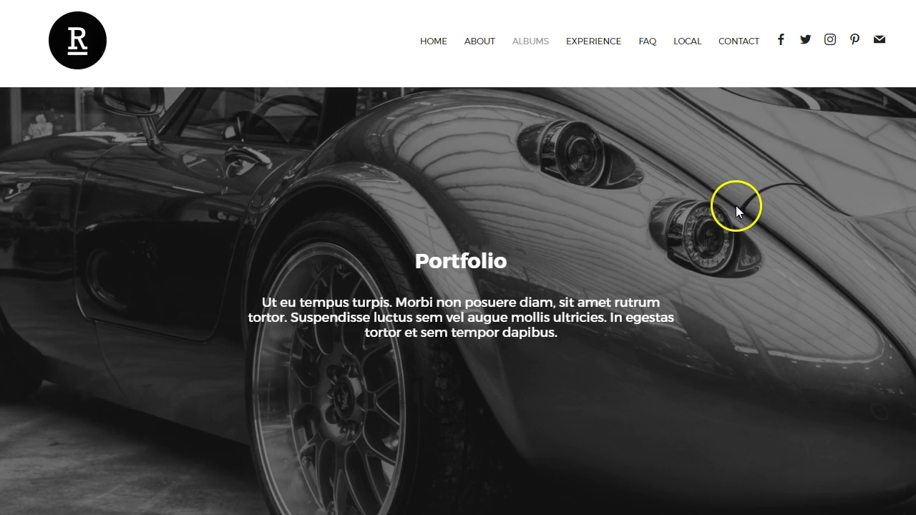
pyautogui.scroll(-2, 723, 196)
pyautogui.scroll(-4, 516, 337)
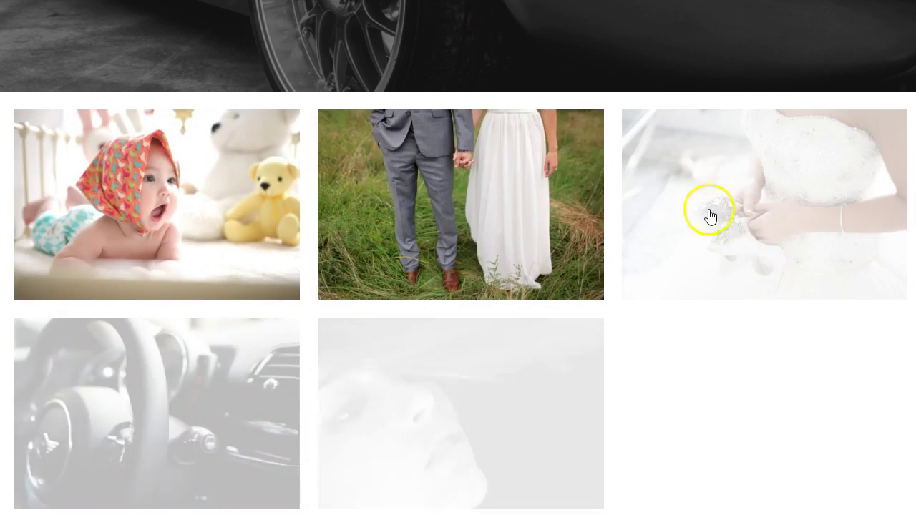
pyautogui.scroll(-1, 783, 408)
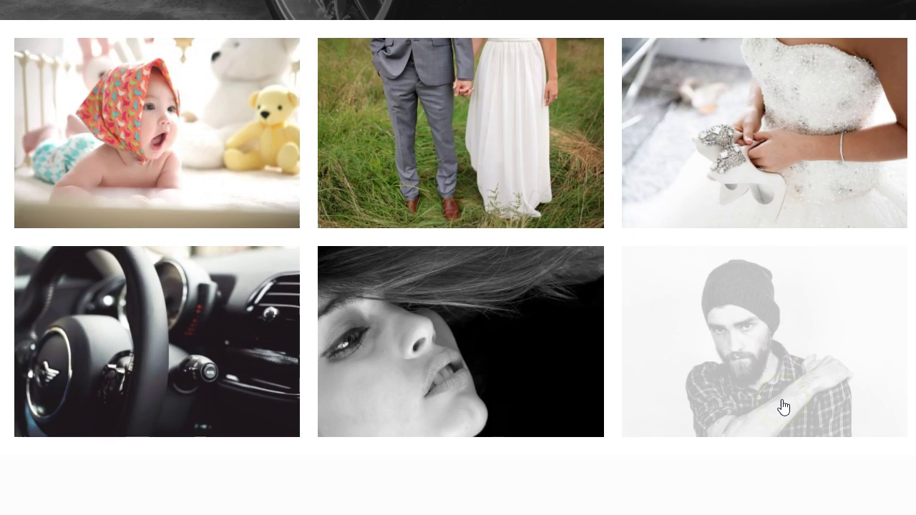
# View the first album in the portfolio grid, browse through its images and close the viewer.
pyautogui.click(213, 143)
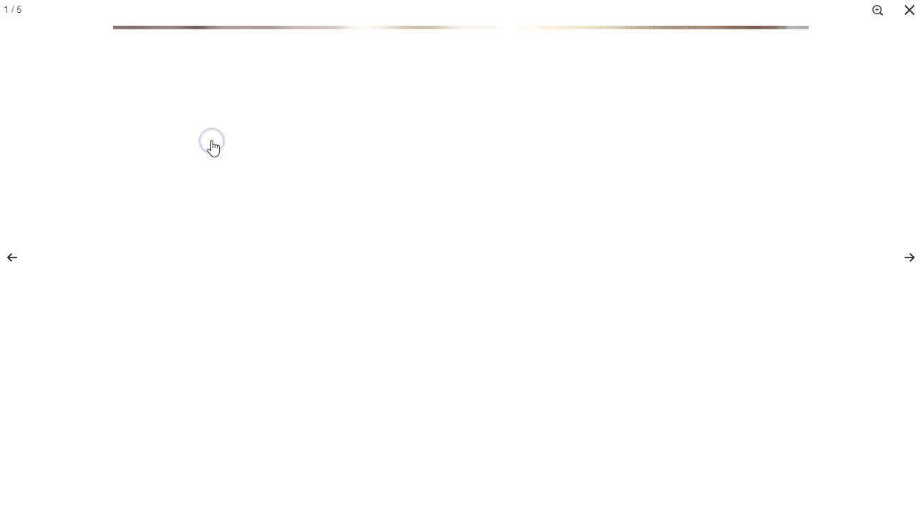
pyautogui.click(907, 259)
pyautogui.click(907, 259)
pyautogui.click(907, 259)
pyautogui.click(907, 259)
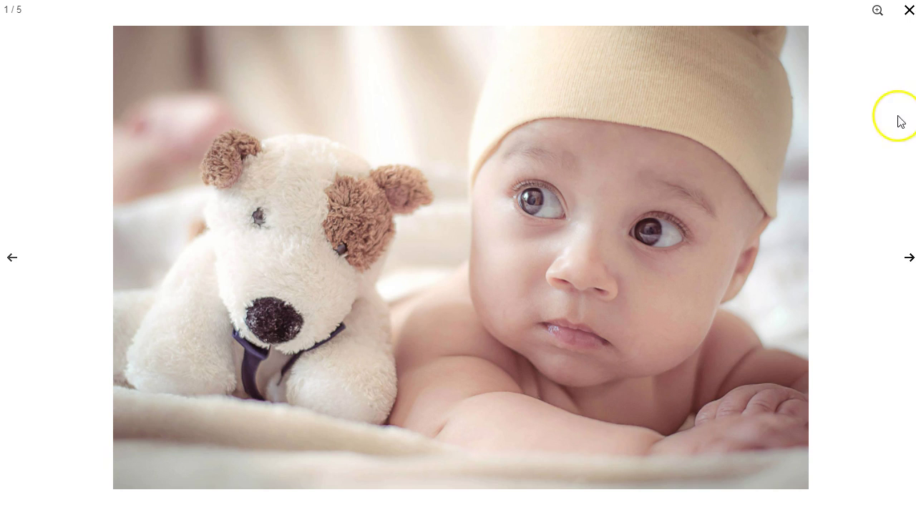
pyautogui.click(909, 10)
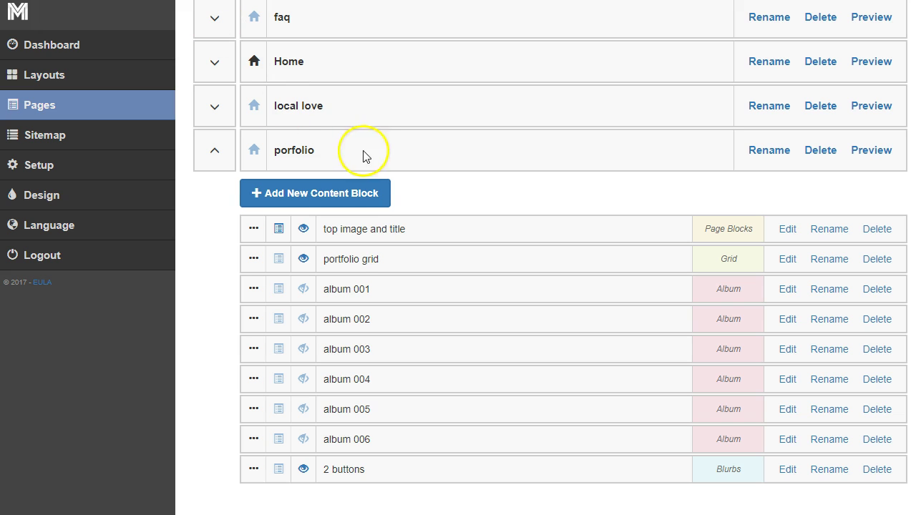
# Open the "image and title" entry in the porfolio page's "top image and title" block for editing.
pyautogui.moveTo(412, 234); pyautogui.dragTo(323, 232)
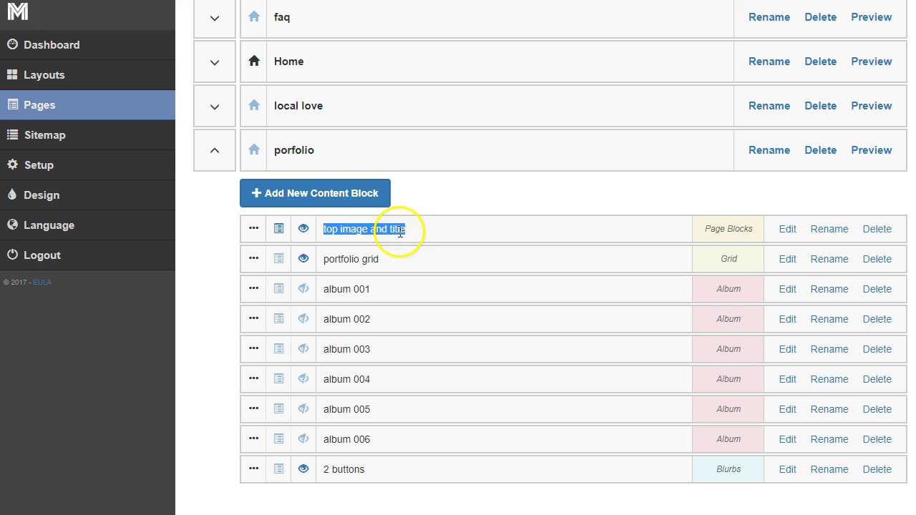
pyautogui.click(787, 230)
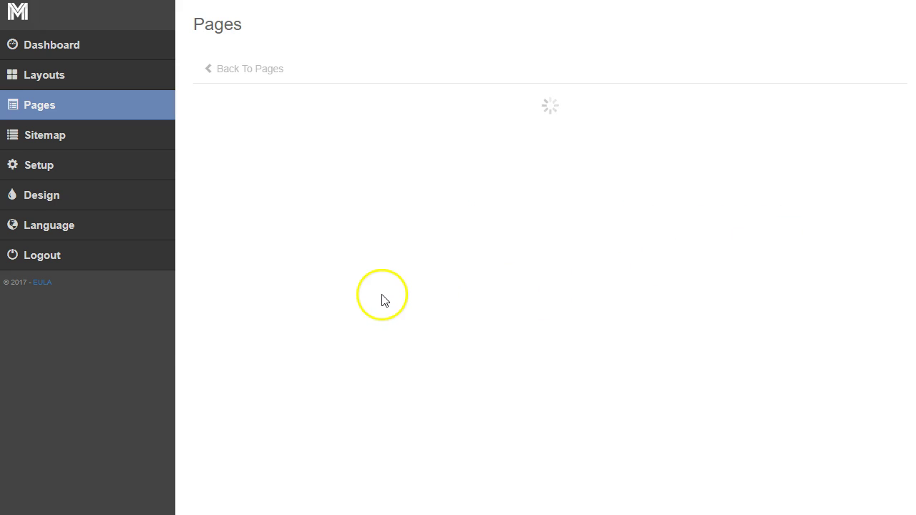
pyautogui.click(281, 202)
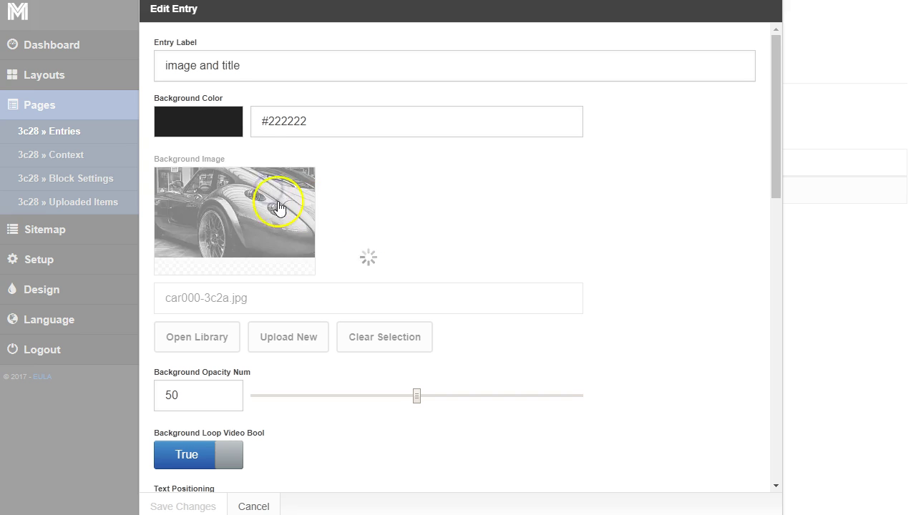
# Leave the "image and title" entry without saving and open the porfolio page's "portfolio grid" block for editing.
pyautogui.click(262, 506)
pyautogui.click(246, 69)
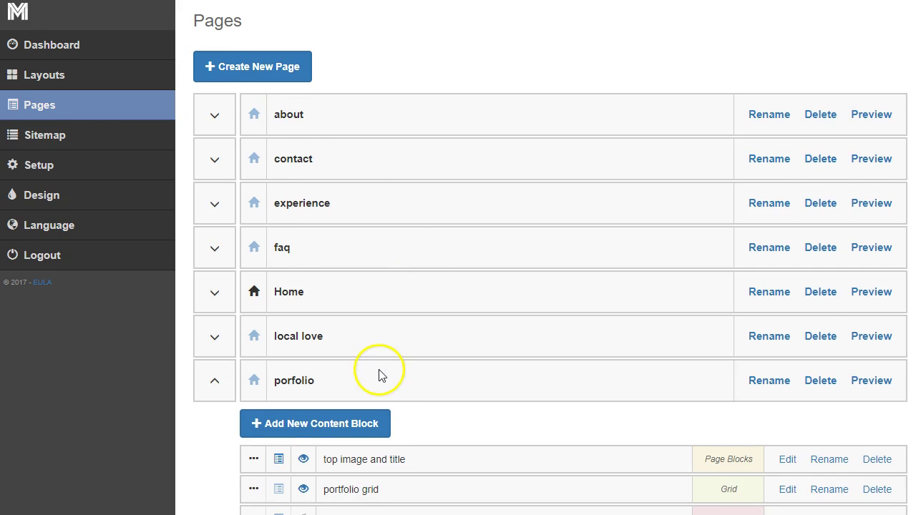
pyautogui.scroll(-3, 380, 376)
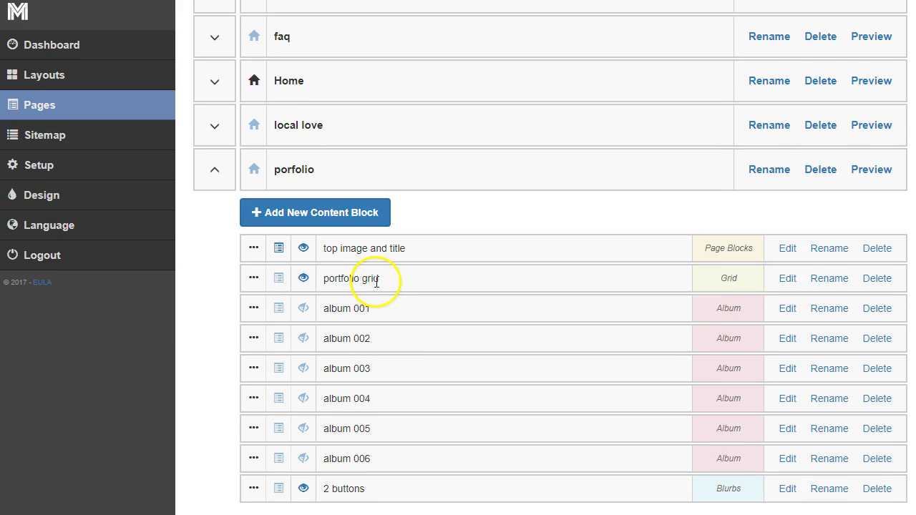
pyautogui.click(787, 279)
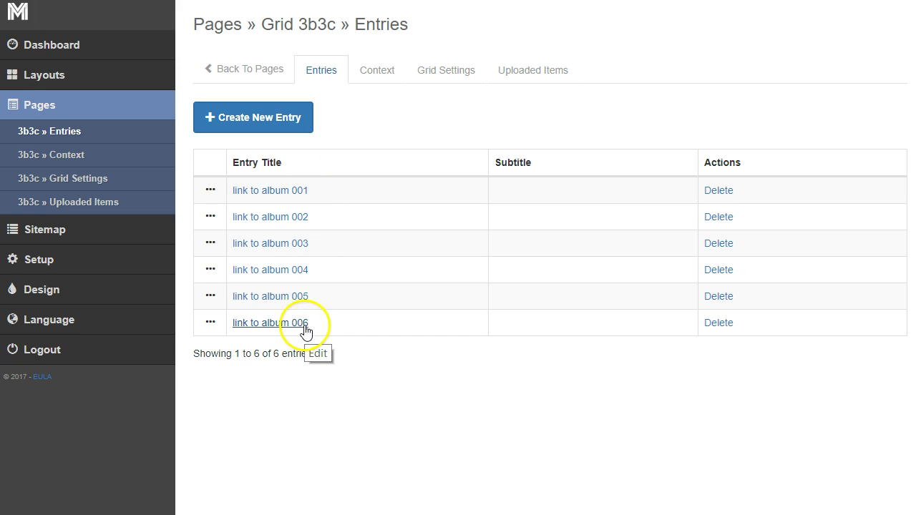
# Open the "link to album 001" entry, check its image and the URL it links to, and close it without saving.
pyautogui.click(295, 194)
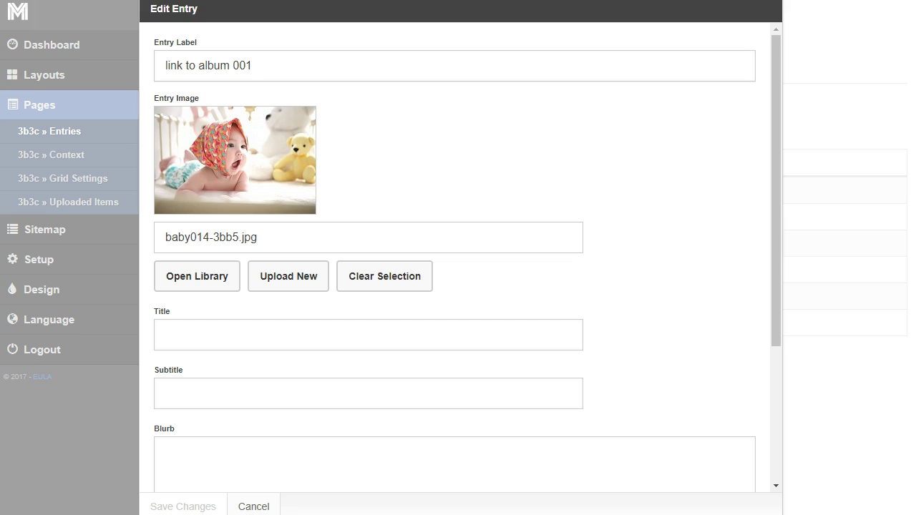
pyautogui.scroll(-3, 368, 186)
pyautogui.scroll(3, 365, 230)
pyautogui.scroll(-3, 360, 252)
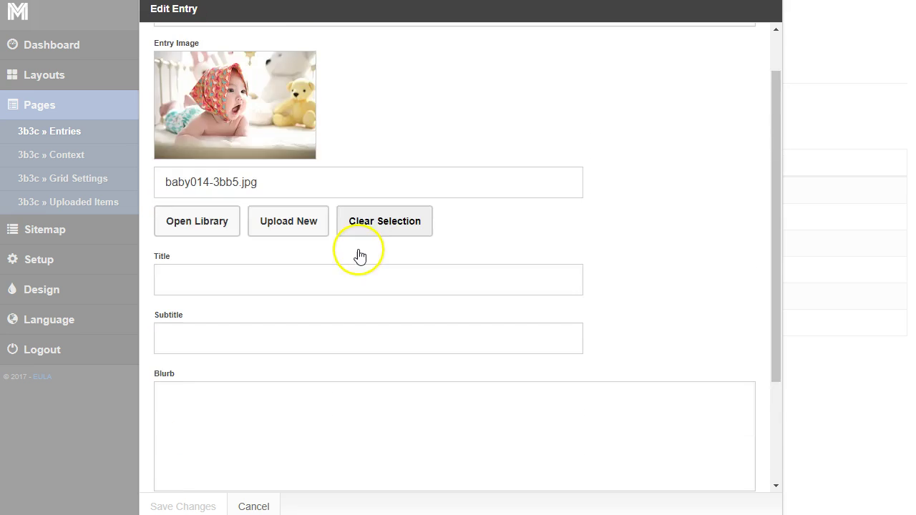
pyautogui.moveTo(348, 385); pyautogui.dragTo(165, 385)
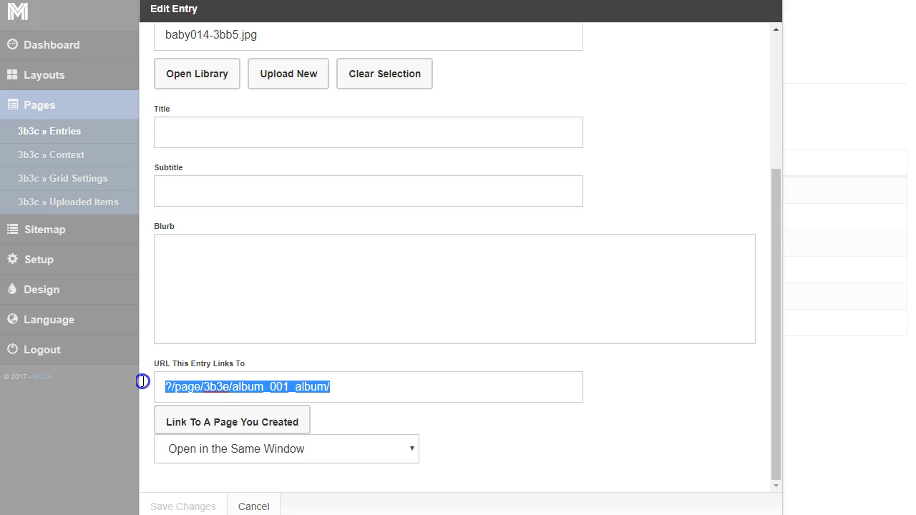
pyautogui.click(253, 506)
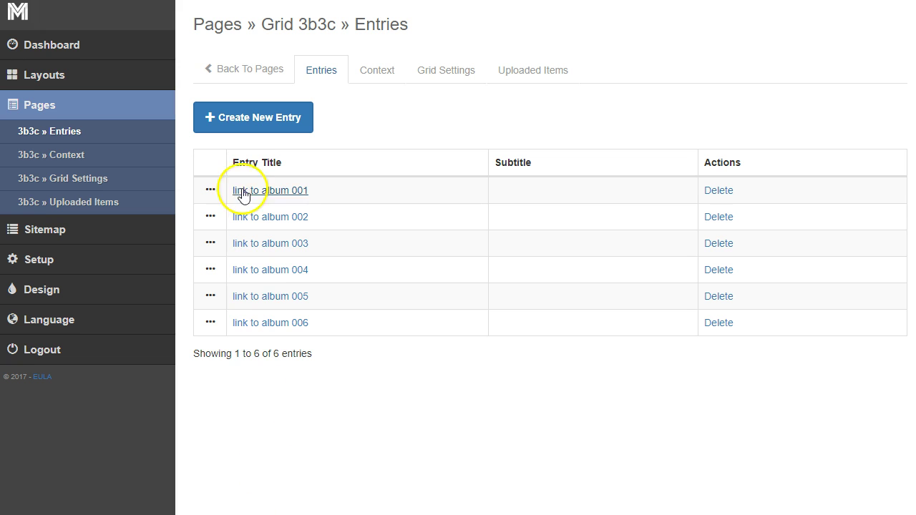
# Return to the page list and examine the porfolio page's "portfolio grid" block and the hidden album blocks below it.
pyautogui.click(250, 68)
pyautogui.scroll(-2, 326, 313)
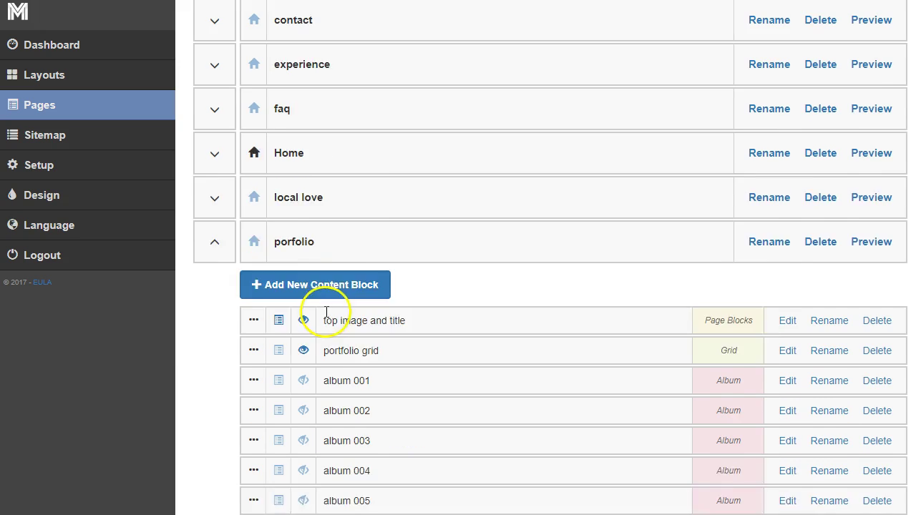
pyautogui.scroll(-1, 327, 312)
pyautogui.moveTo(371, 289); pyautogui.dragTo(319, 288)
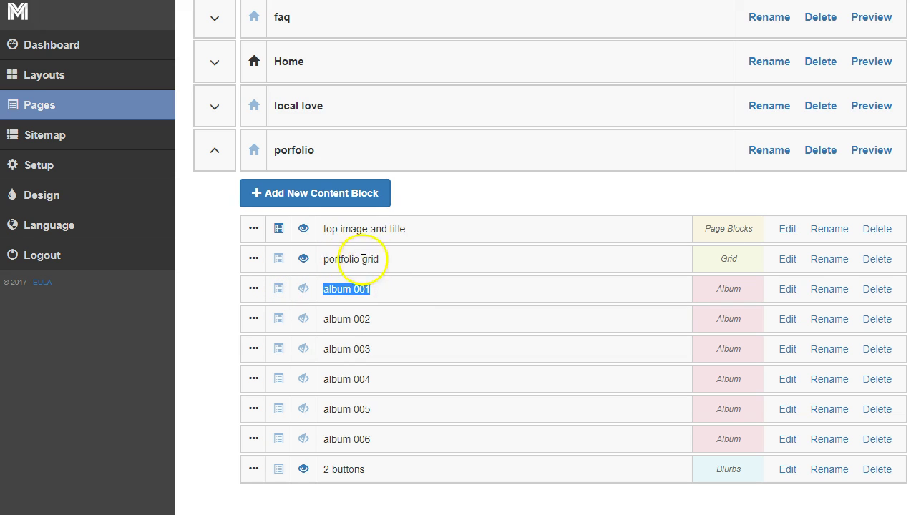
pyautogui.moveTo(387, 263); pyautogui.dragTo(324, 256)
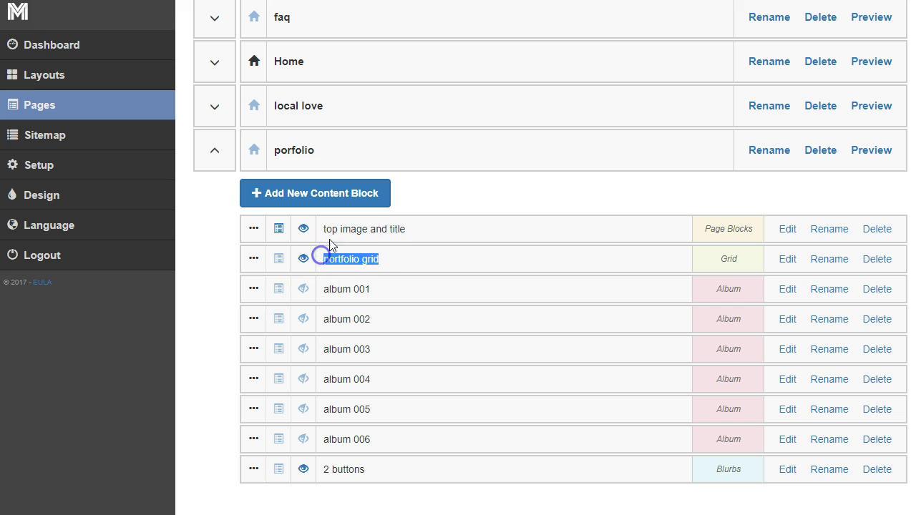
pyautogui.moveTo(381, 296); pyautogui.dragTo(323, 294)
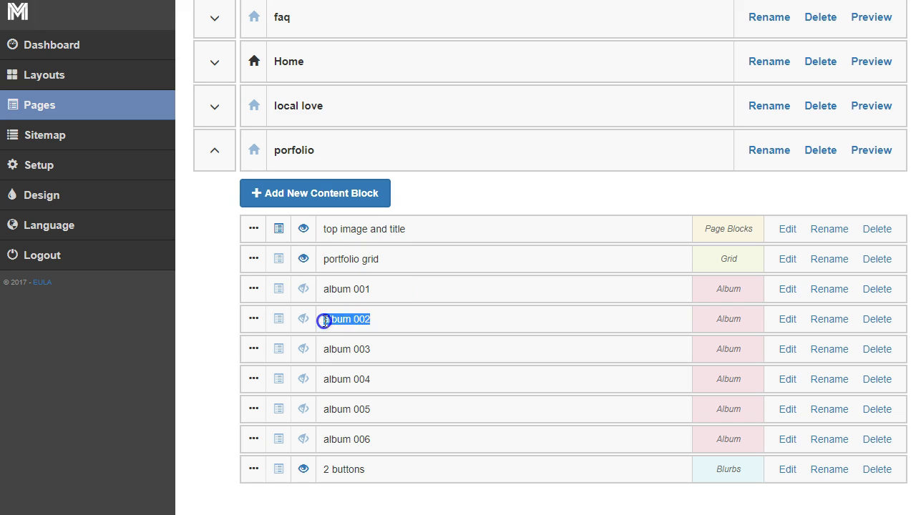
pyautogui.moveTo(374, 351); pyautogui.dragTo(341, 350)
pyautogui.moveTo(370, 378); pyautogui.dragTo(313, 407)
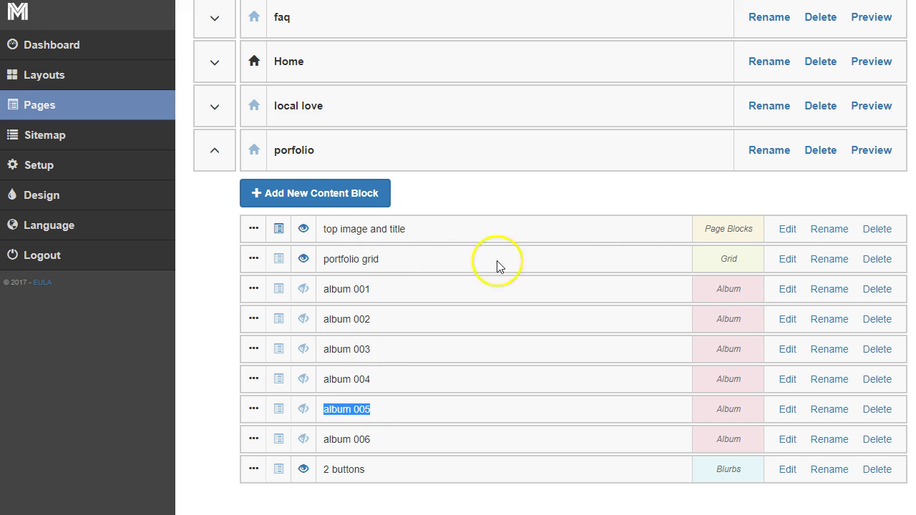
# Open the "portfolio grid" block's uploaded items and review the images and their dimensions.
pyautogui.click(787, 261)
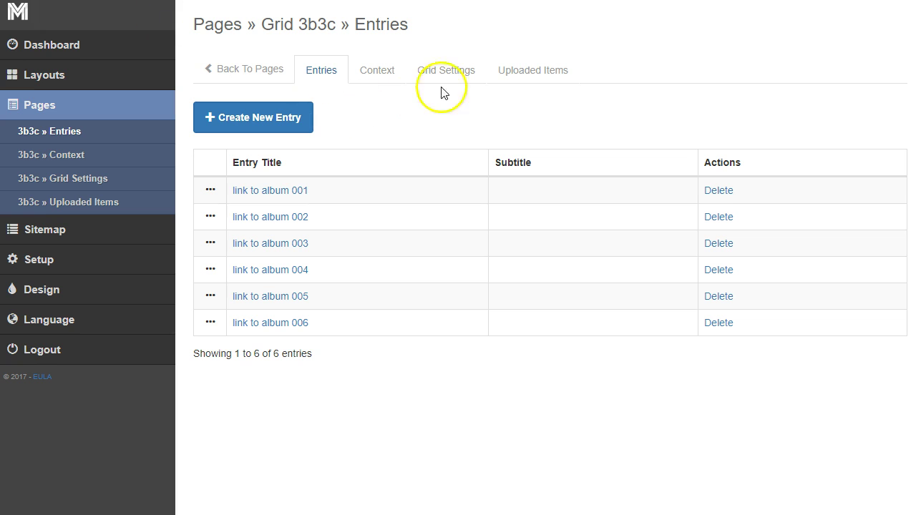
pyautogui.click(531, 75)
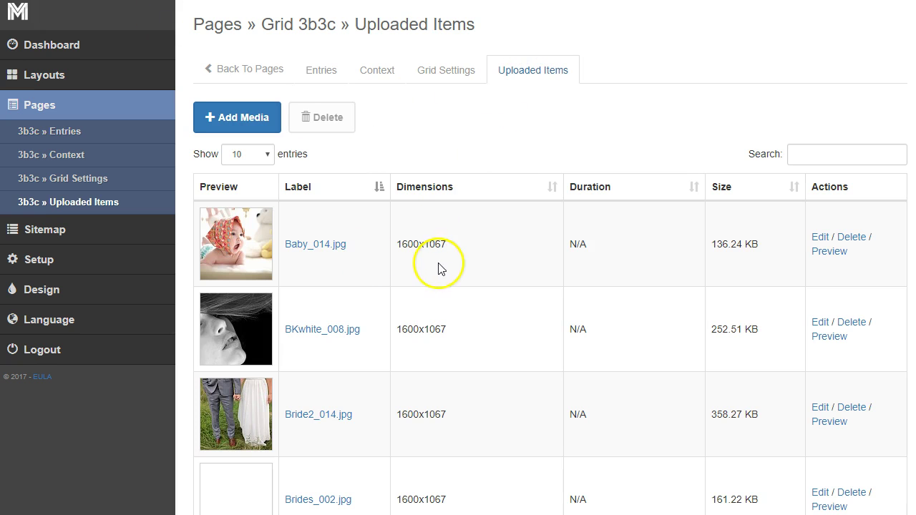
pyautogui.scroll(-4, 436, 262)
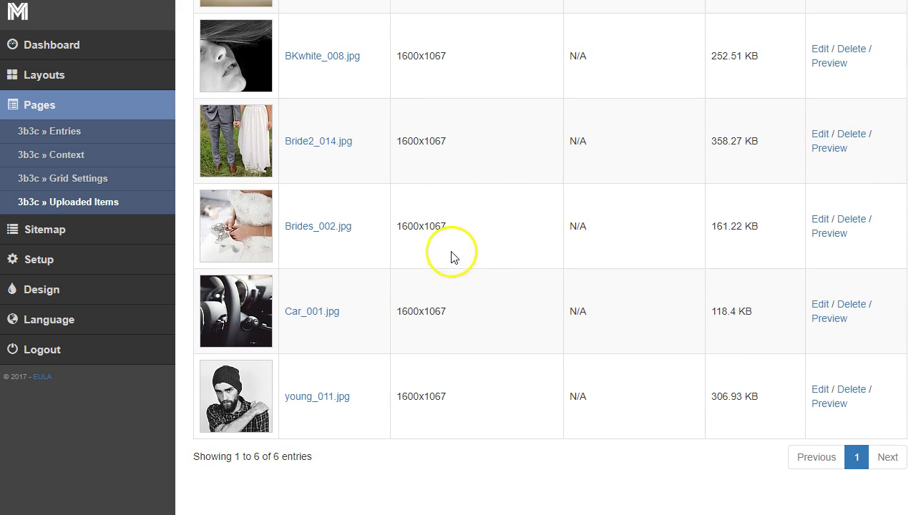
pyautogui.moveTo(470, 315); pyautogui.dragTo(425, 315)
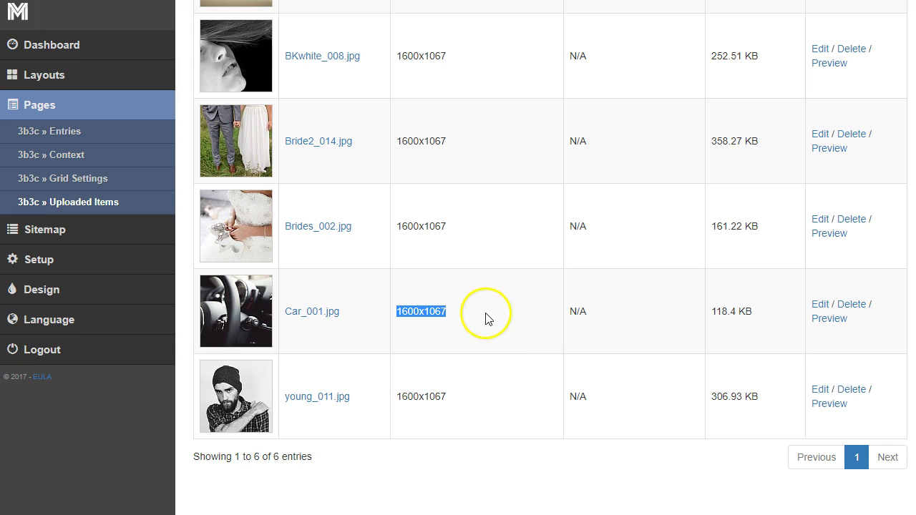
pyautogui.scroll(4, 454, 305)
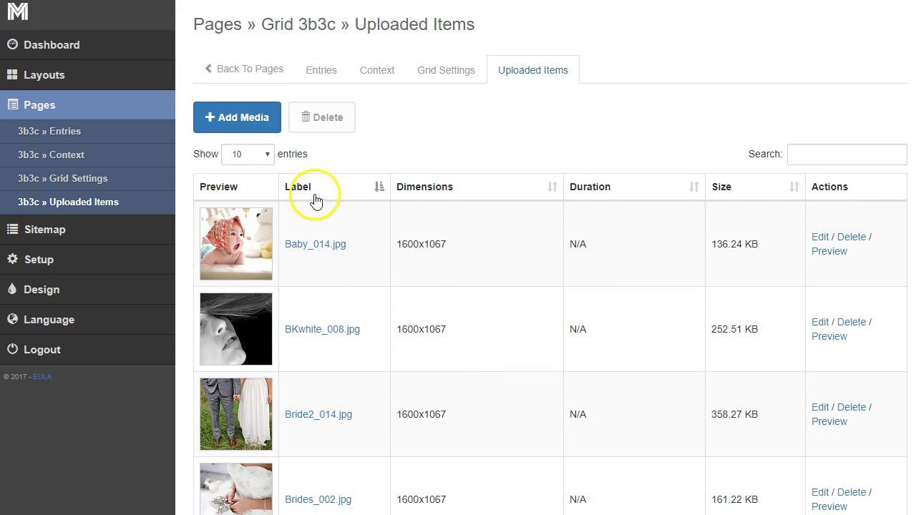
# Go back to the grid's entries, recheck the linked URL of "link to album 001" and close the entry without saving.
pyautogui.click(323, 71)
pyautogui.click(272, 189)
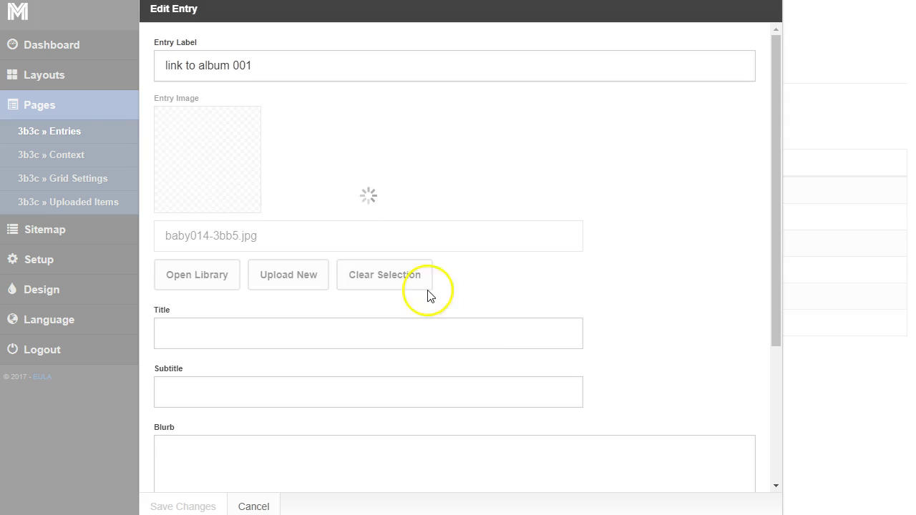
pyautogui.scroll(-3, 376, 308)
pyautogui.click(346, 392)
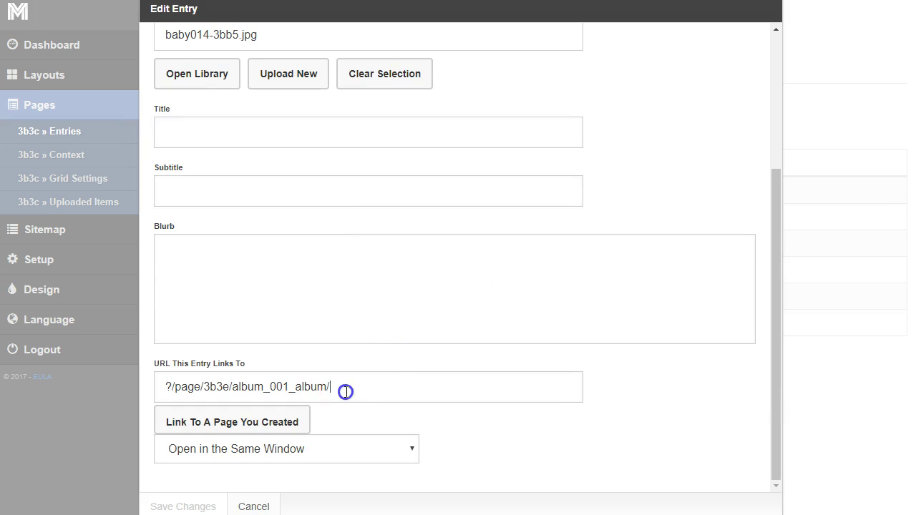
pyautogui.moveTo(346, 391); pyautogui.dragTo(142, 386)
pyautogui.click(254, 502)
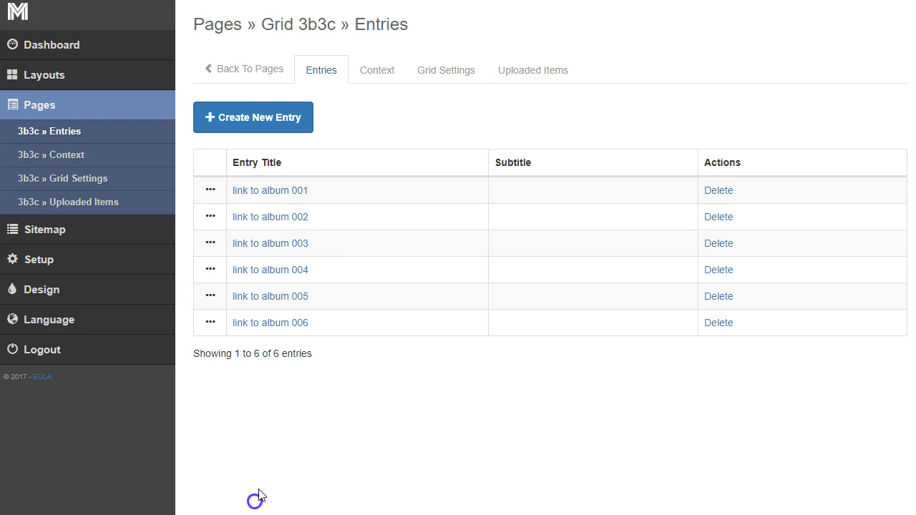
# Return to the page list and open the image list of the porfolio page's "album 001" block.
pyautogui.click(273, 69)
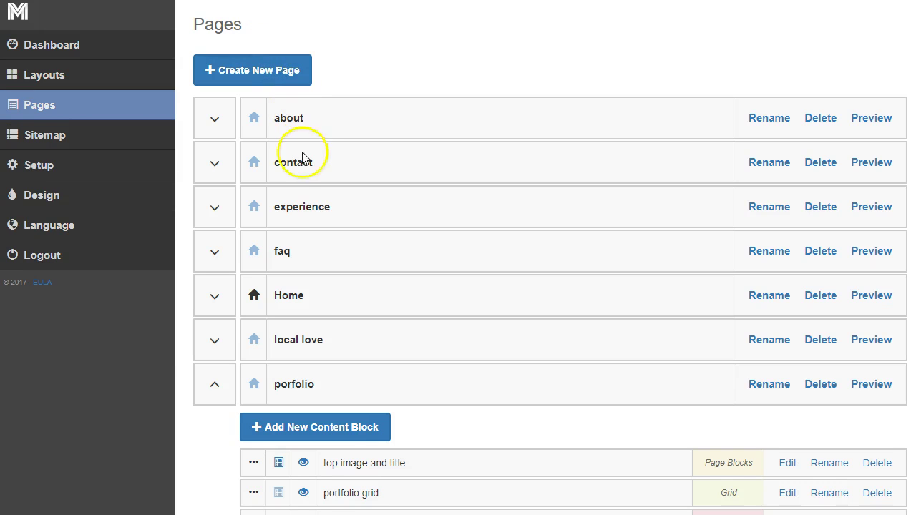
pyautogui.scroll(-3, 337, 236)
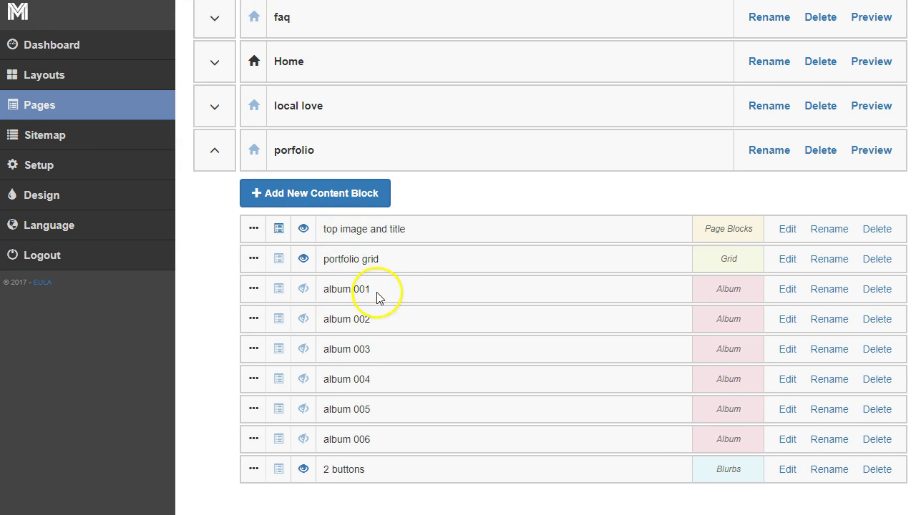
pyautogui.click(788, 289)
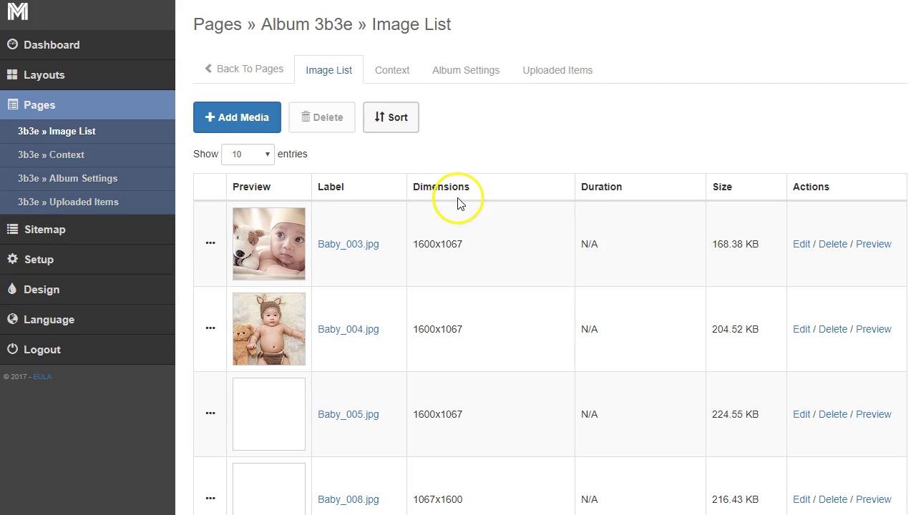
pyautogui.scroll(-2, 458, 204)
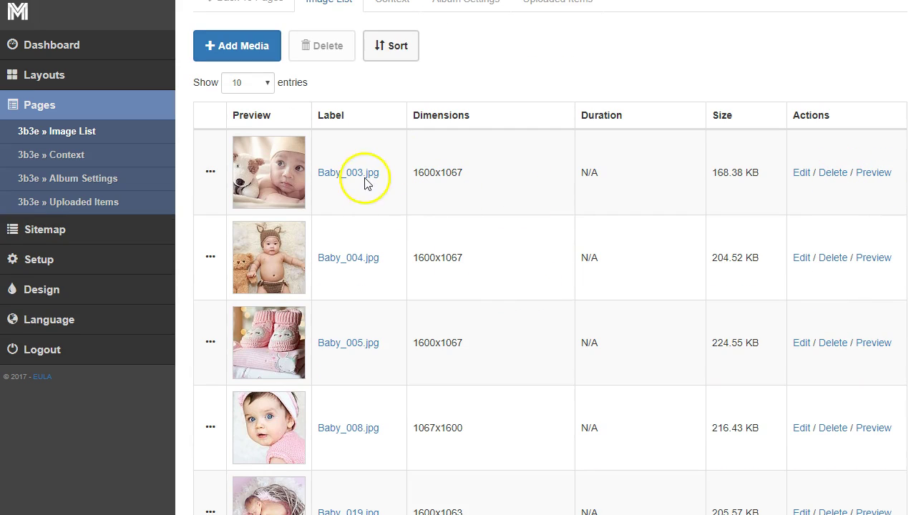
# Select all five images in the album's image list and deselect Baby_003.jpg.
pyautogui.click(494, 175)
pyautogui.keyDown('ctrl'); pyautogui.click(497, 247); pyautogui.keyUp('ctrl')
pyautogui.keyDown('ctrl'); pyautogui.click(497, 334); pyautogui.keyUp('ctrl')
pyautogui.keyDown('ctrl'); pyautogui.click(496, 415); pyautogui.keyUp('ctrl')
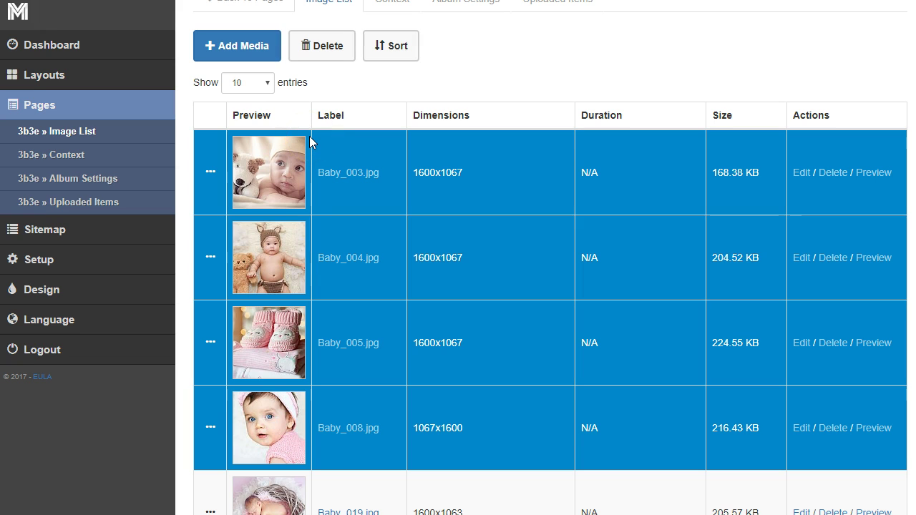
pyautogui.scroll(-2, 387, 222)
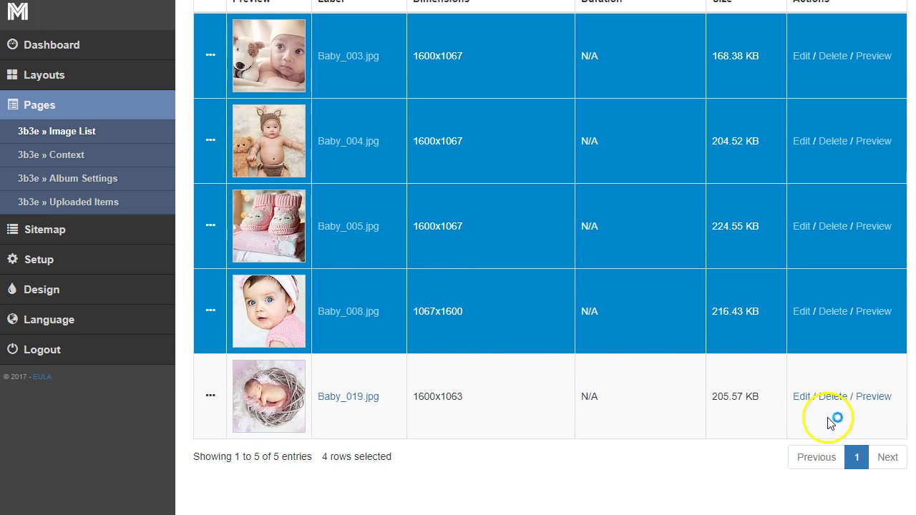
pyautogui.scroll(3, 509, 447)
pyautogui.scroll(-2, 504, 446)
pyautogui.click(506, 461)
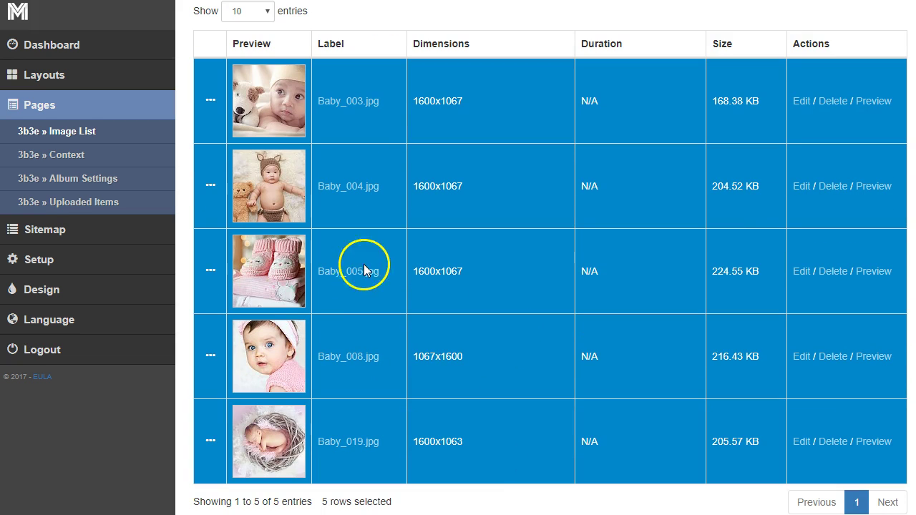
pyautogui.scroll(2, 365, 270)
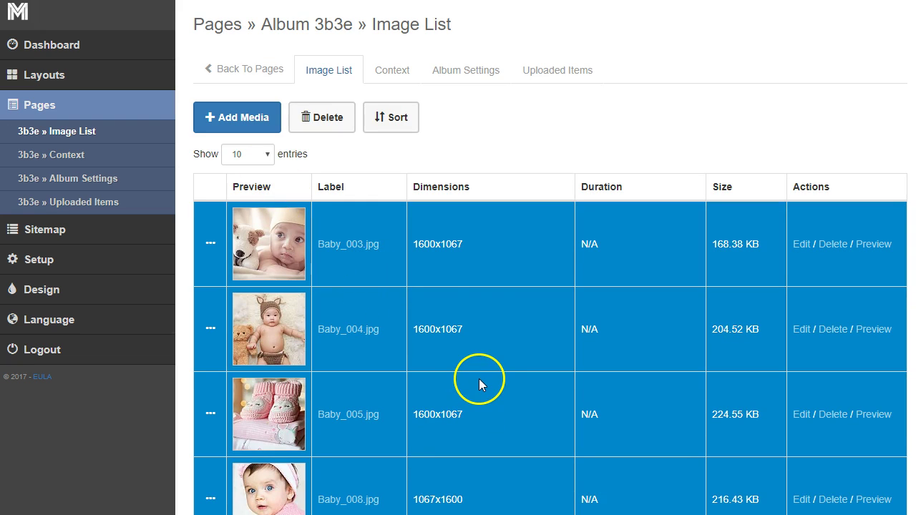
pyautogui.click(482, 252)
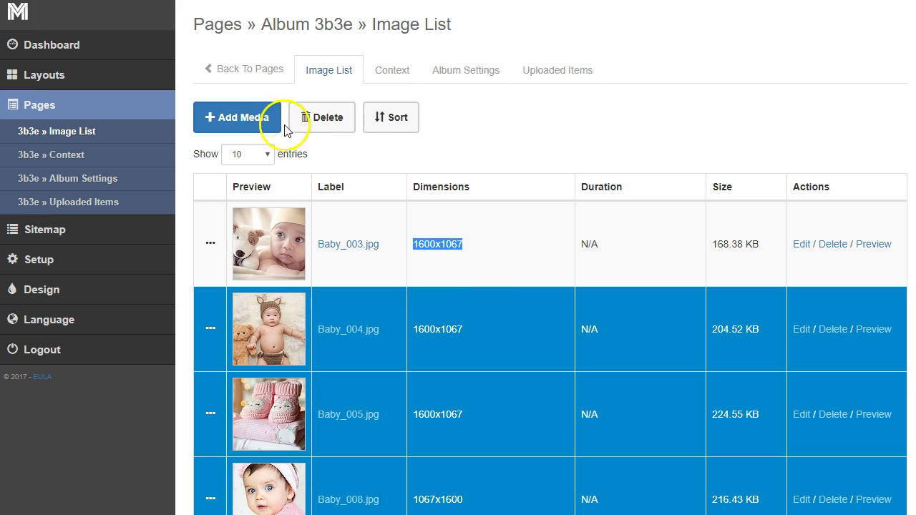
# Reopen the "link to album 001" entry of the "portfolio grid" block, view its entry image and close it without saving.
pyautogui.click(236, 68)
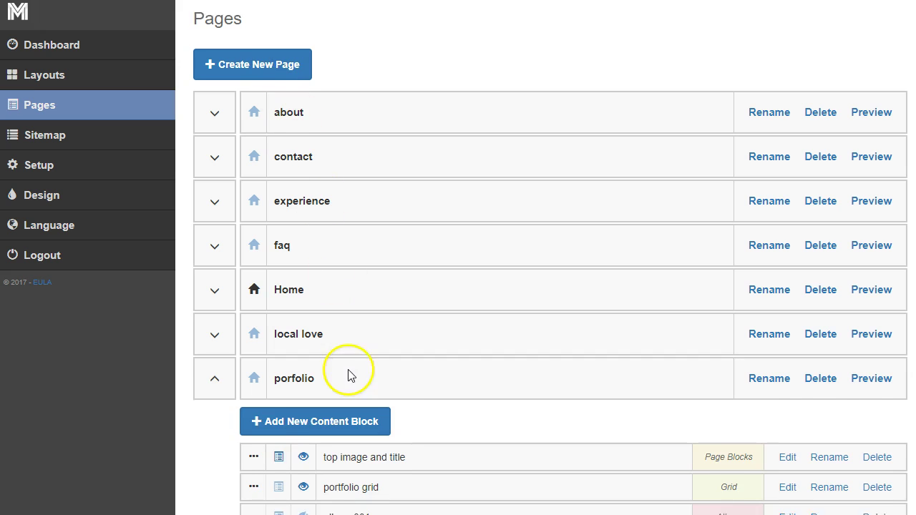
pyautogui.scroll(-3, 358, 344)
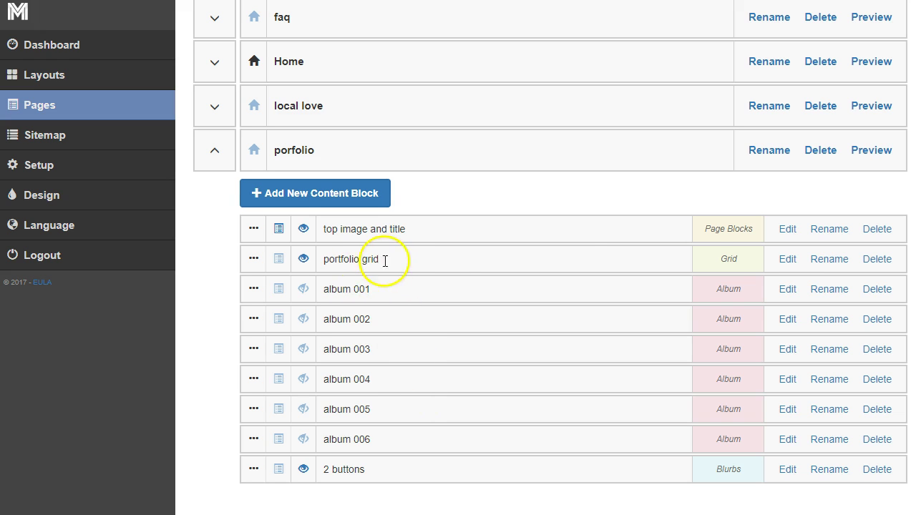
pyautogui.click(792, 260)
pyautogui.click(341, 190)
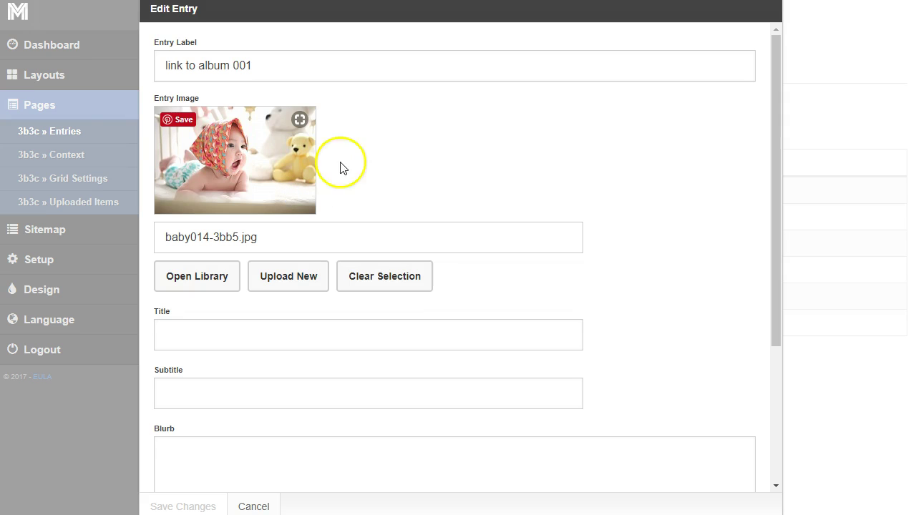
pyautogui.click(374, 156)
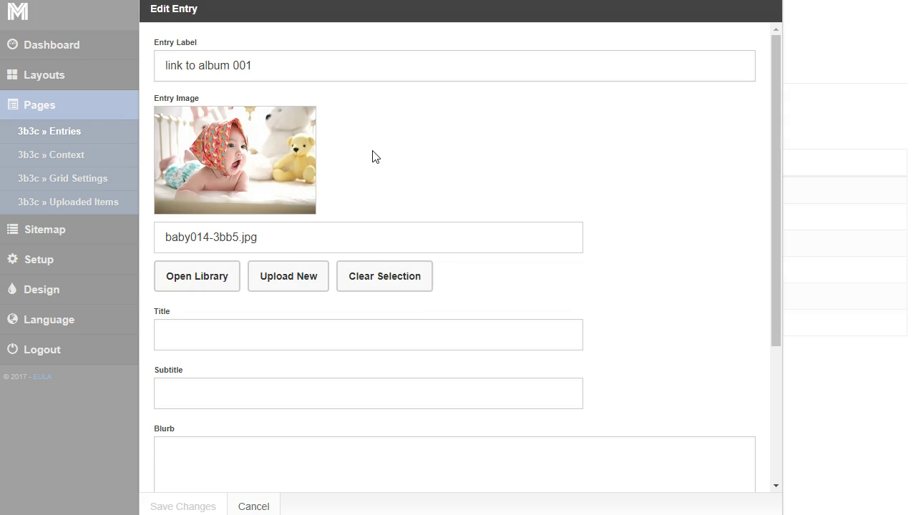
pyautogui.click(260, 501)
# Return to the page list and view the portfolio grid on the live site's Albums page.
pyautogui.click(247, 68)
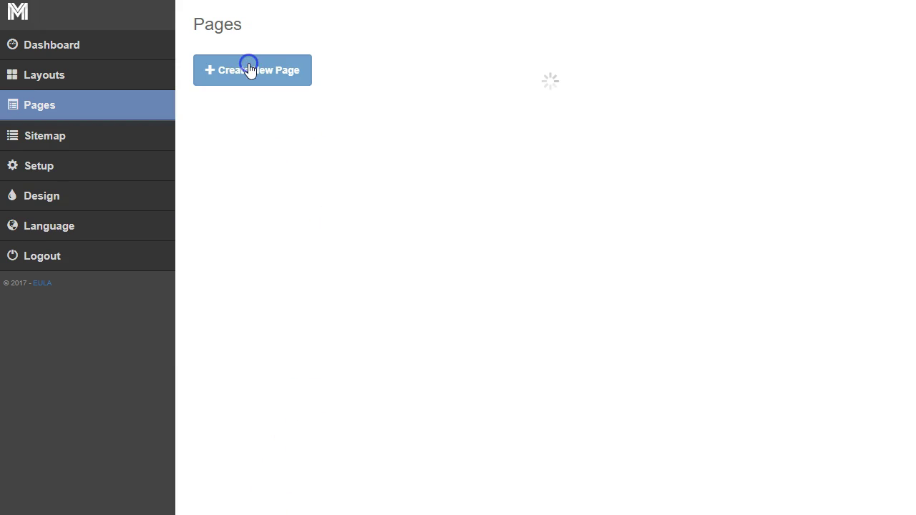
pyautogui.scroll(-3, 346, 245)
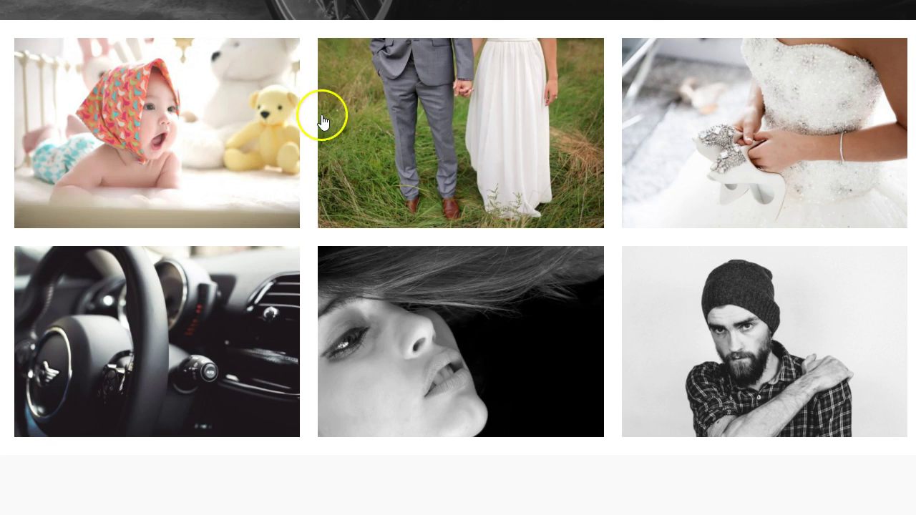
# Return to the page list, collapse the porfolio page's content blocks and expand those of the Home page.
pyautogui.scroll(-4, 321, 117)
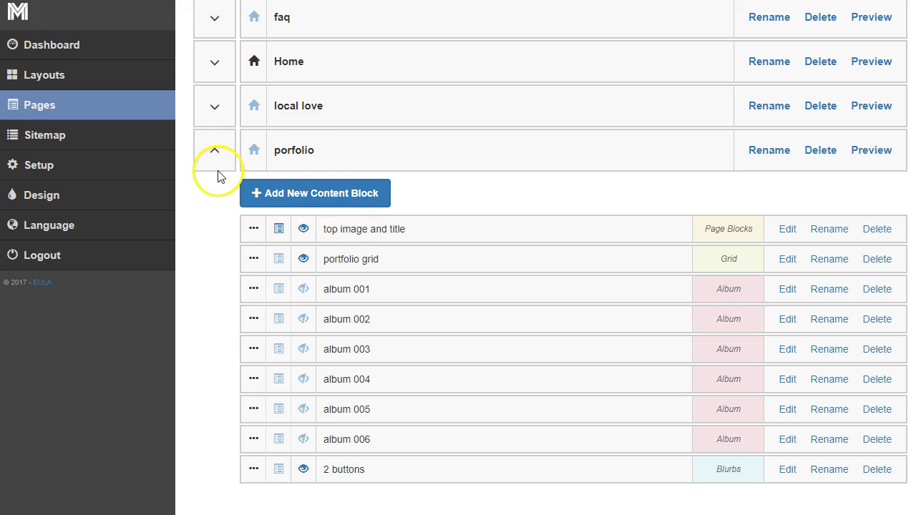
pyautogui.click(217, 151)
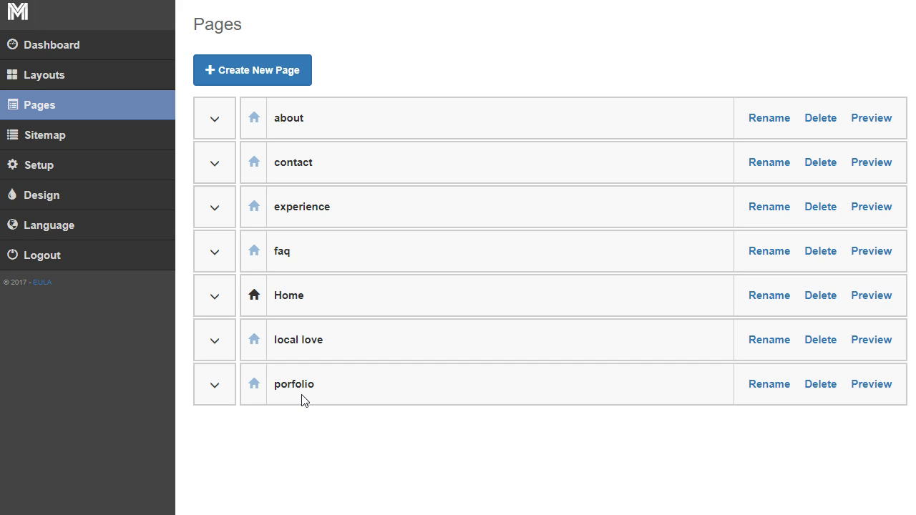
pyautogui.click(220, 363)
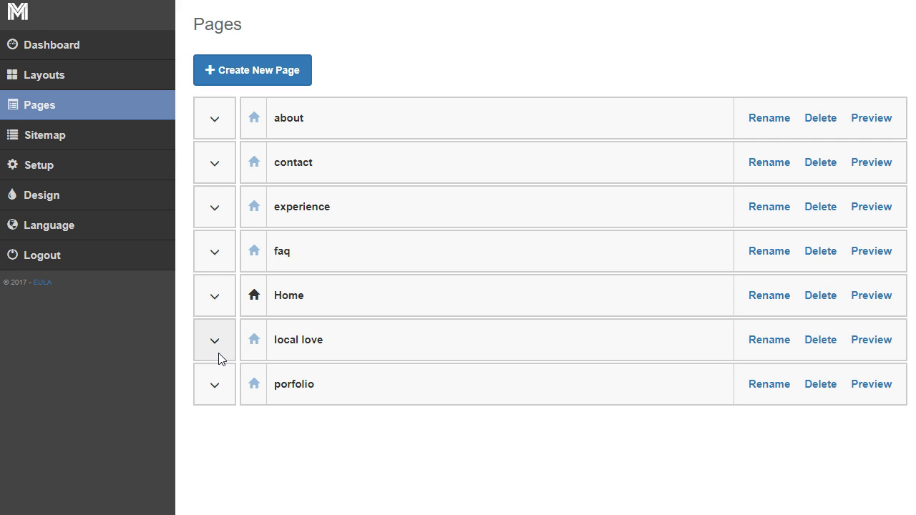
pyautogui.click(216, 300)
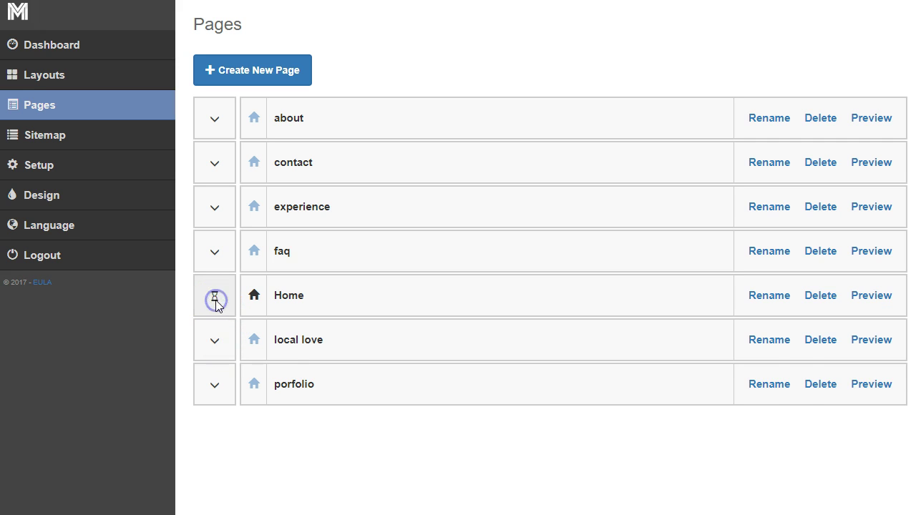
pyautogui.scroll(-1, 388, 301)
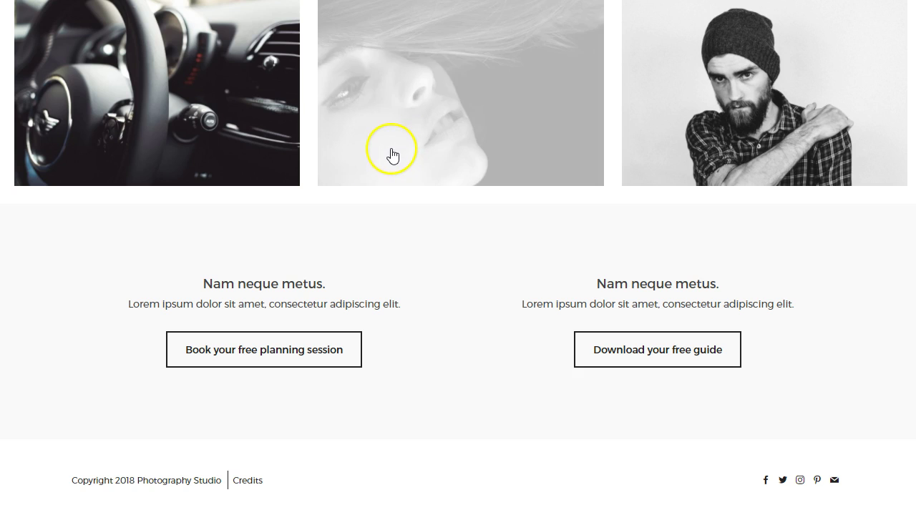
# Open the live site's Home page and view its two buttons at the end of the page.
pyautogui.scroll(10, 395, 151)
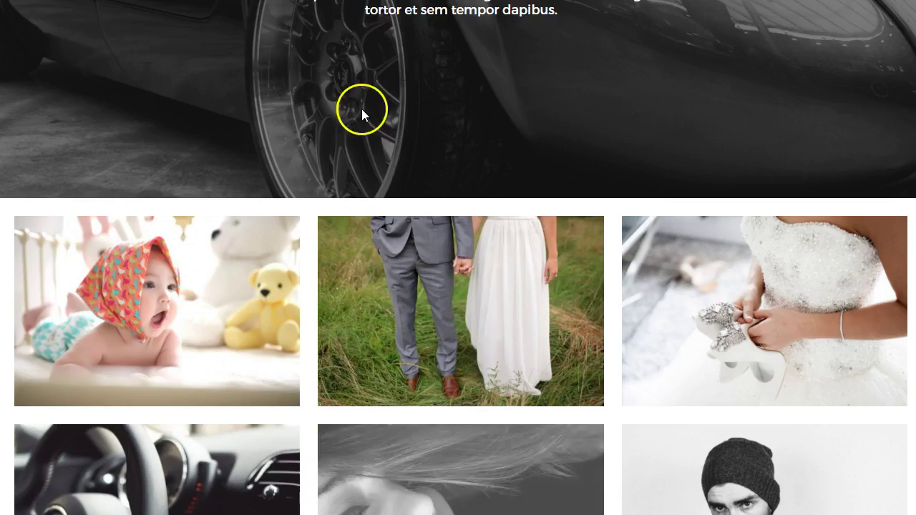
pyautogui.click(445, 41)
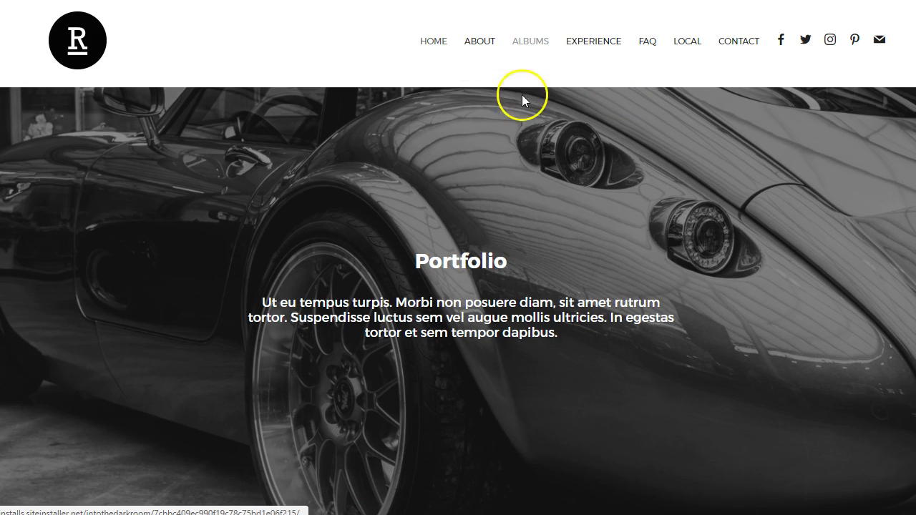
pyautogui.scroll(-15, 474, 150)
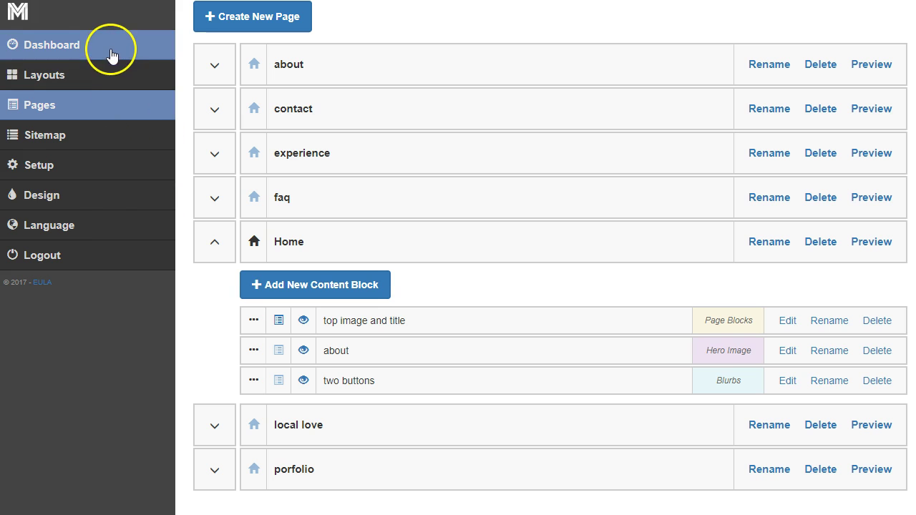
# Open the dashboard's Asset Library in the site admin and preview Sample_PDF.pdf.
pyautogui.click(110, 48)
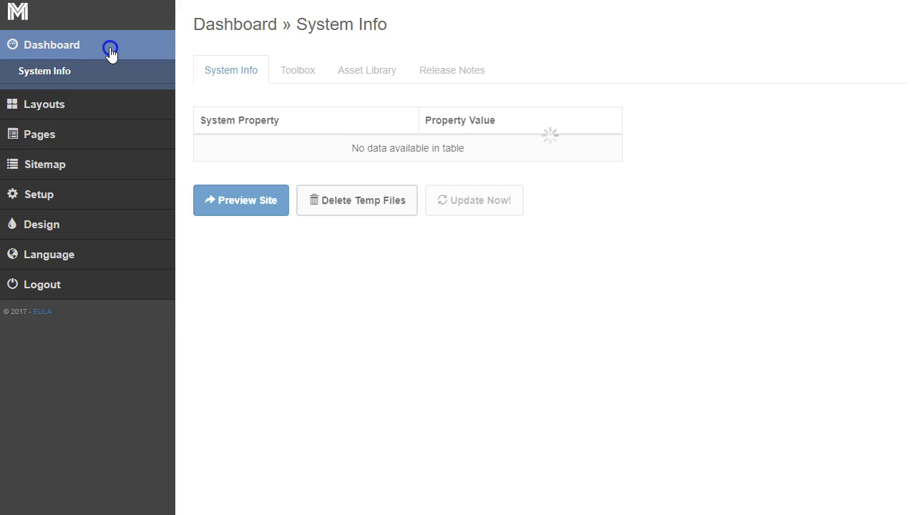
pyautogui.click(365, 73)
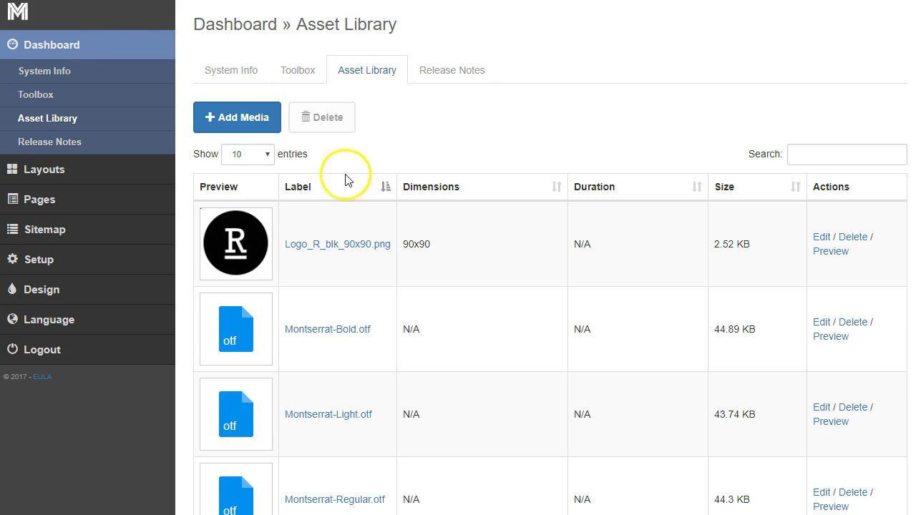
pyautogui.scroll(-3, 345, 179)
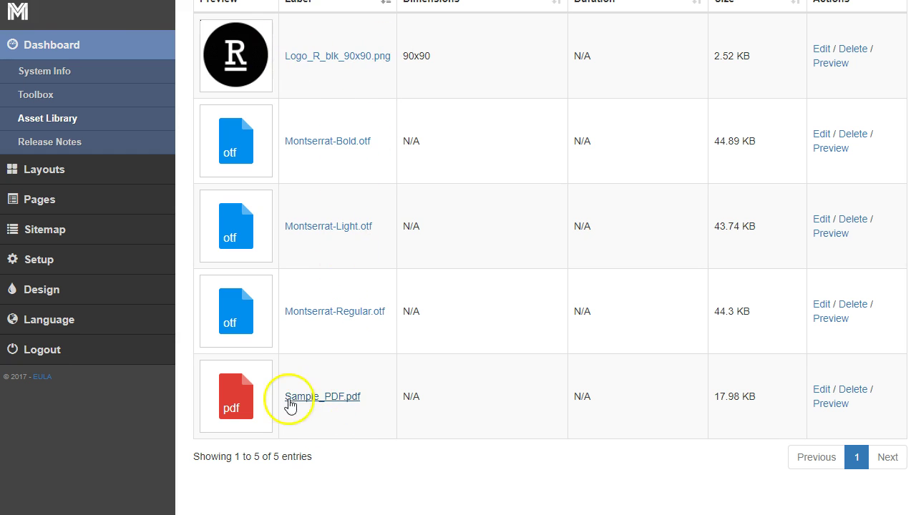
pyautogui.scroll(2, 346, 408)
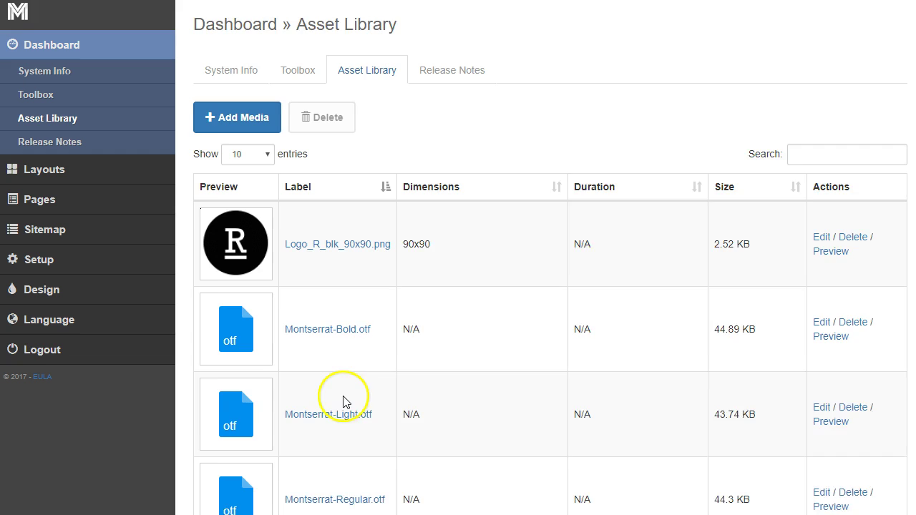
pyautogui.scroll(-1, 343, 403)
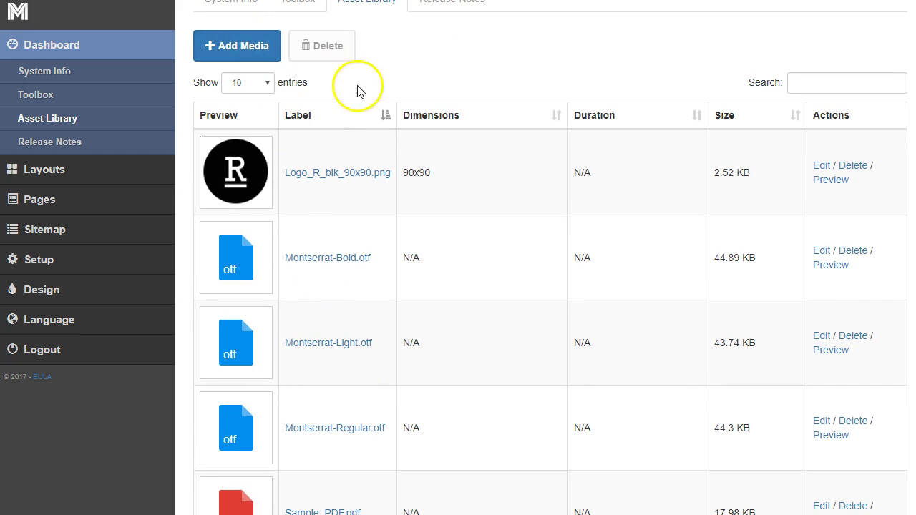
pyautogui.scroll(-3, 389, 205)
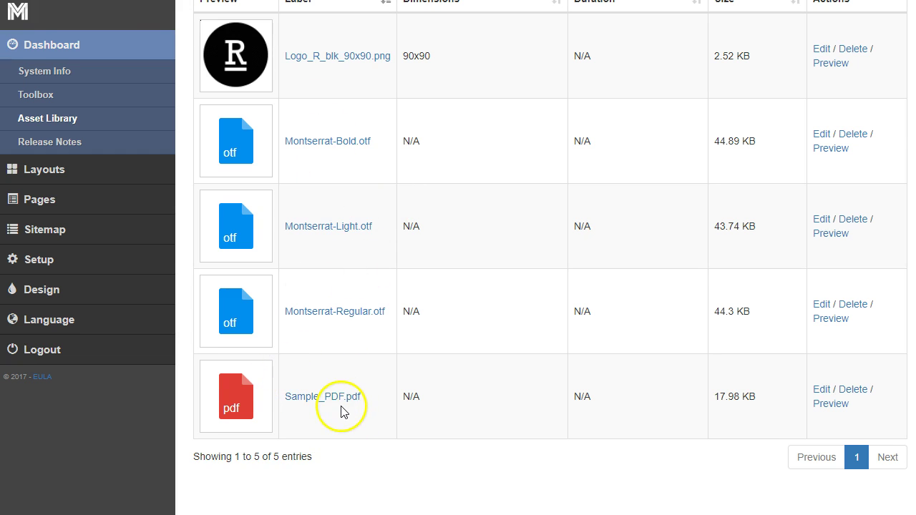
pyautogui.click(825, 403)
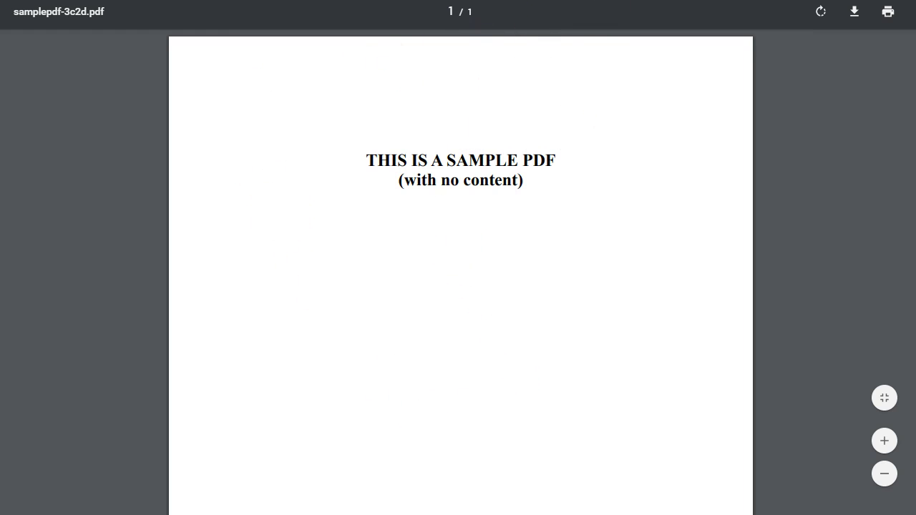
# Hide the browser's bookmarks bar and toggle full-screen mode to bring the PDF's web address into view.
pyautogui.rightClick(471, 1)
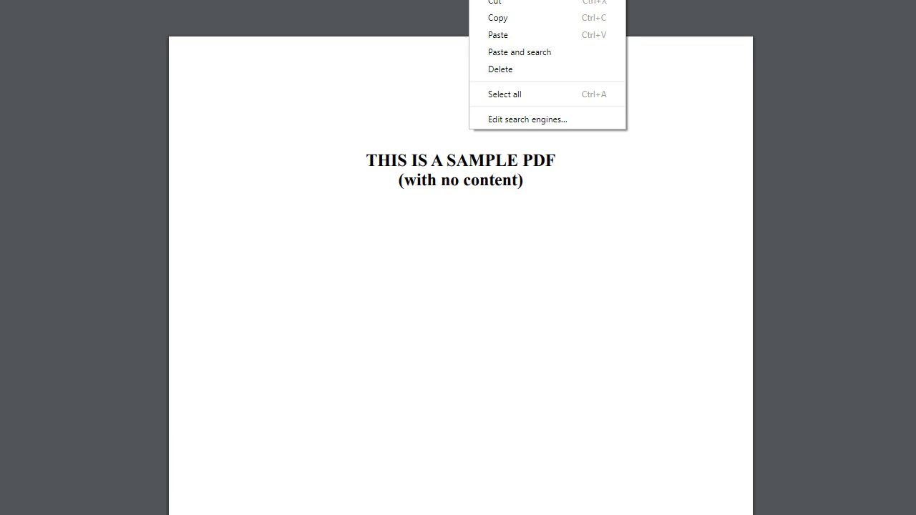
pyautogui.click(513, 17)
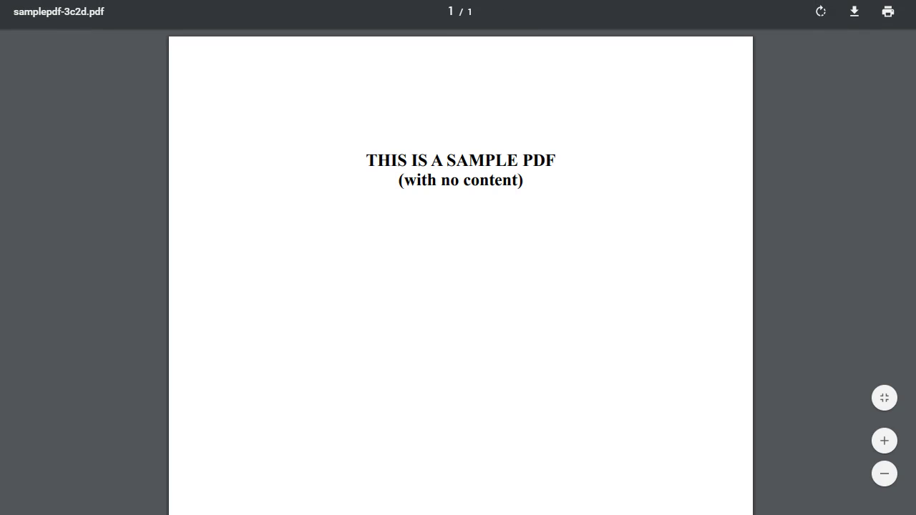
pyautogui.hotkey('alt', 'f')
pyautogui.moveTo(891, 81)
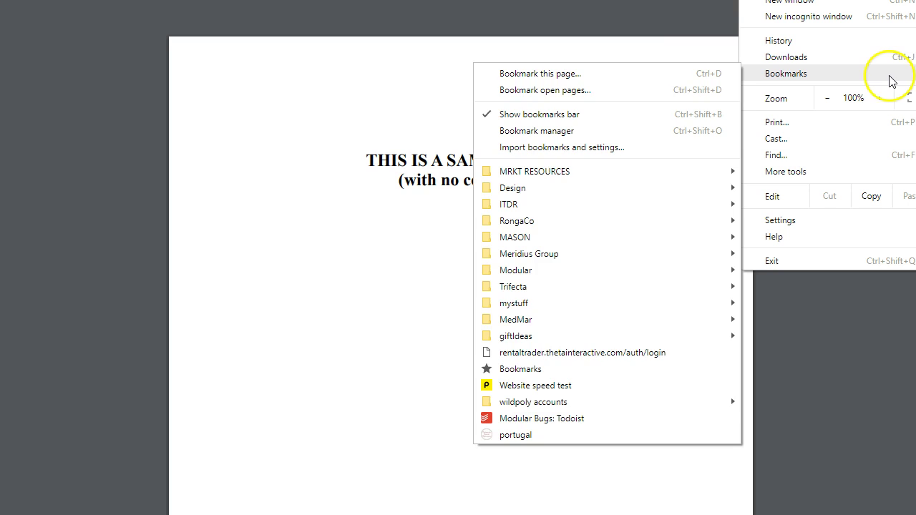
pyautogui.click(620, 117)
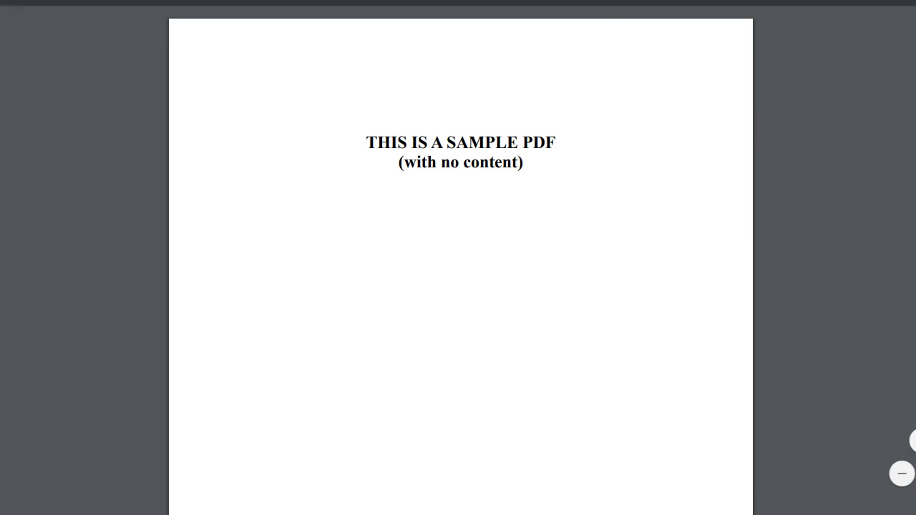
pyautogui.press('F11')
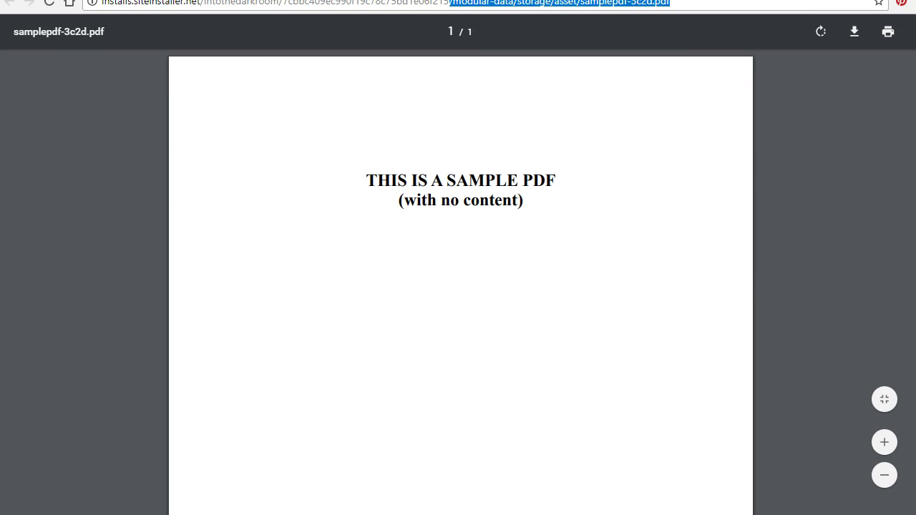
# Copy the "/modular-data/storage/asset/samplepdf-3c2d.pdf" part of the PDF's web address and close the PDF preview.
pyautogui.moveTo(673, 7); pyautogui.dragTo(449, 8)
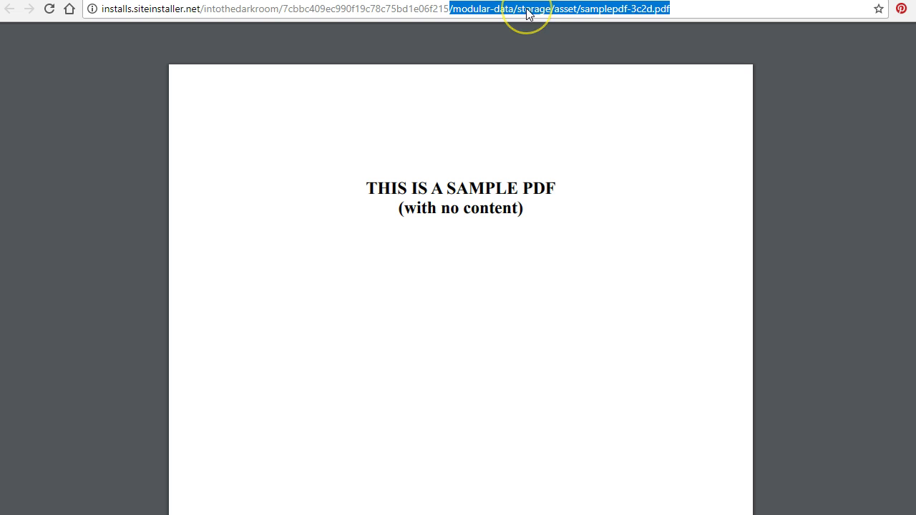
pyautogui.rightClick(622, 13)
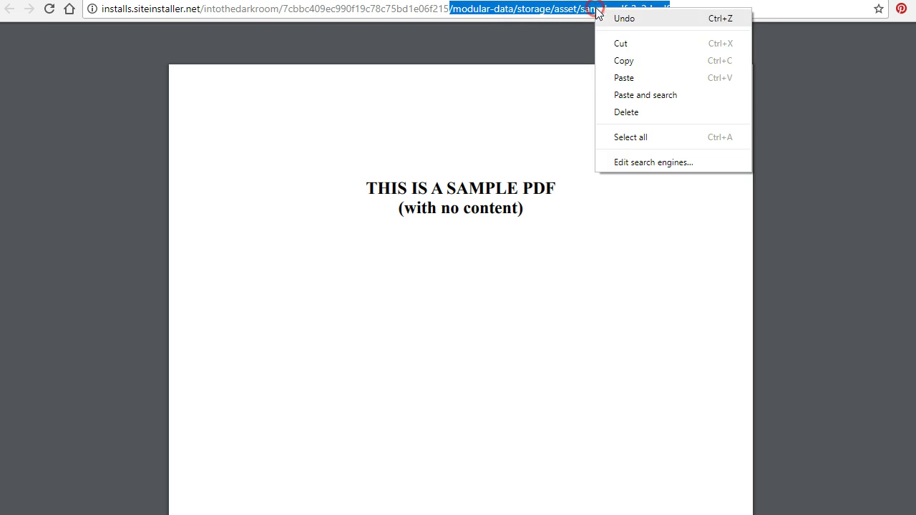
pyautogui.click(624, 61)
pyautogui.hotkey('ctrl', 'w')
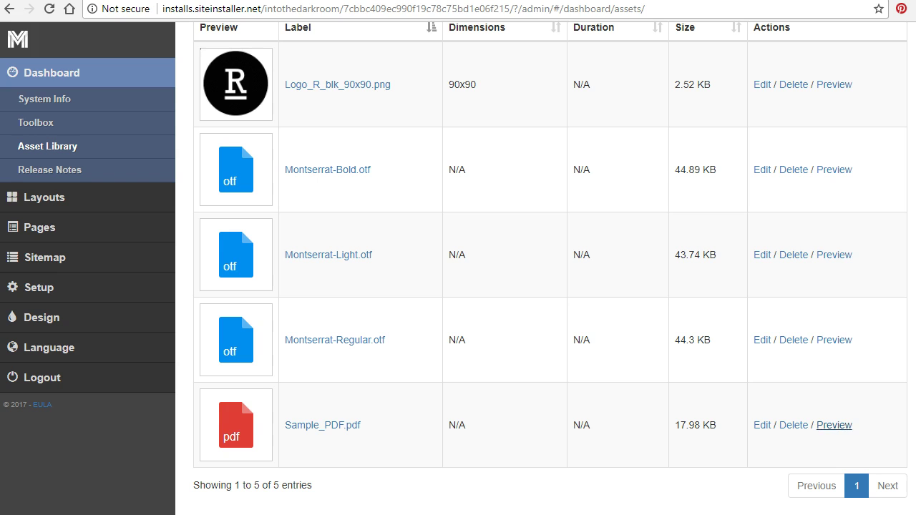
# Return to the page list and open the "Button 2" entry of the Home page's "two buttons" block.
pyautogui.click(91, 228)
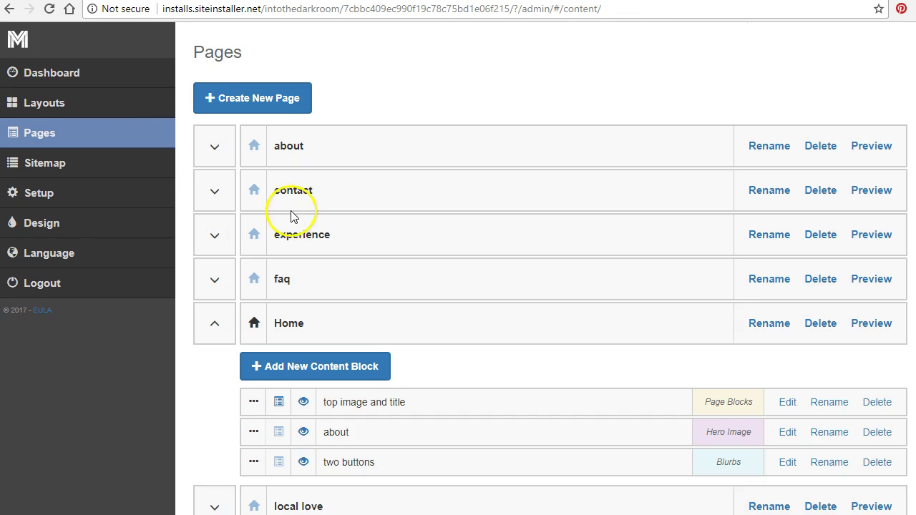
pyautogui.scroll(-2, 337, 243)
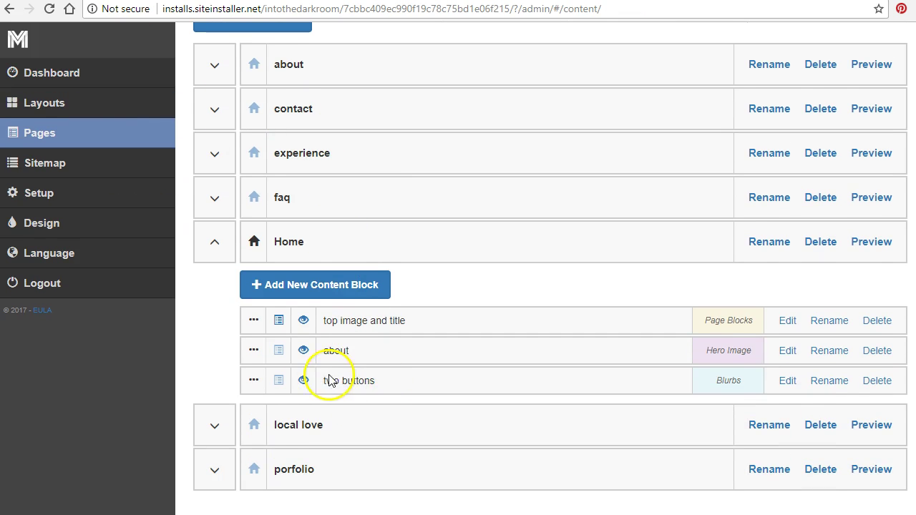
pyautogui.click(788, 382)
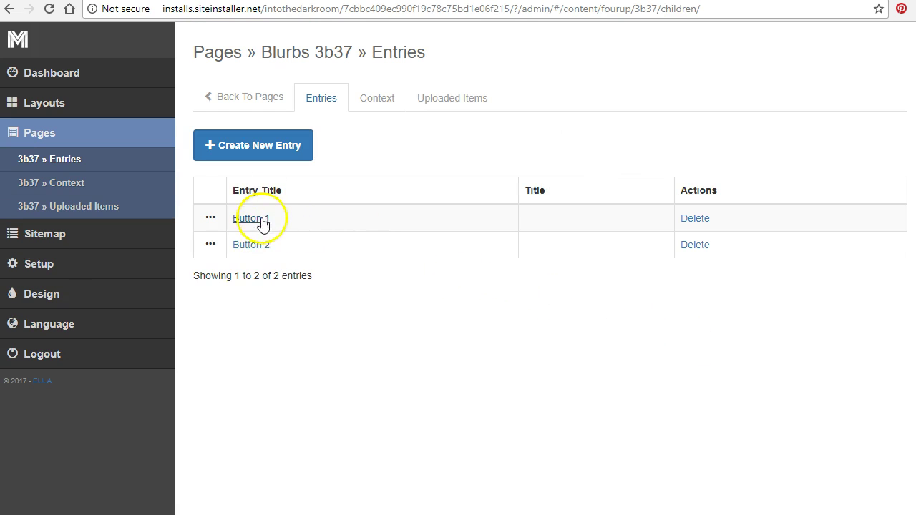
pyautogui.click(265, 252)
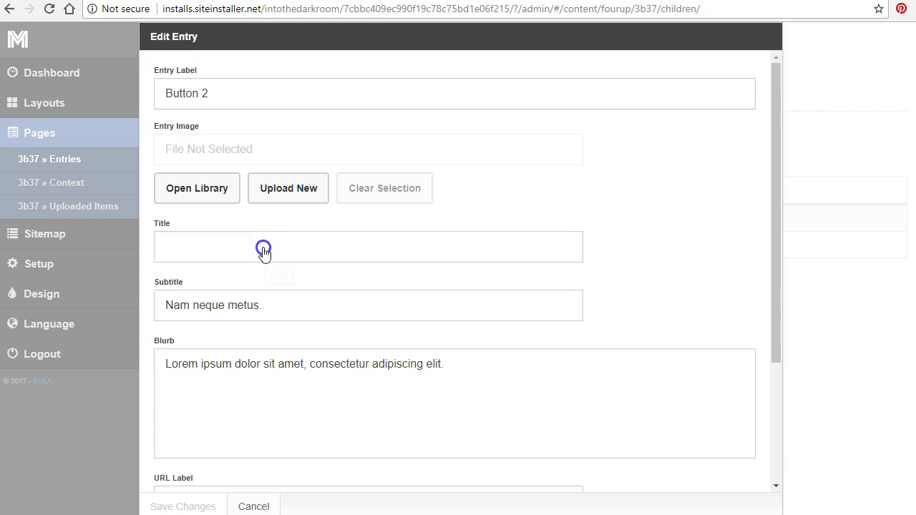
# Replace the URL that the "Button 2" entry links to with the copied path "/modular-data/storage/asset/samplepdf-3c2d.pdf".
pyautogui.scroll(-2, 262, 245)
pyautogui.scroll(1, 275, 258)
pyautogui.scroll(1, 275, 258)
pyautogui.scroll(-3, 275, 254)
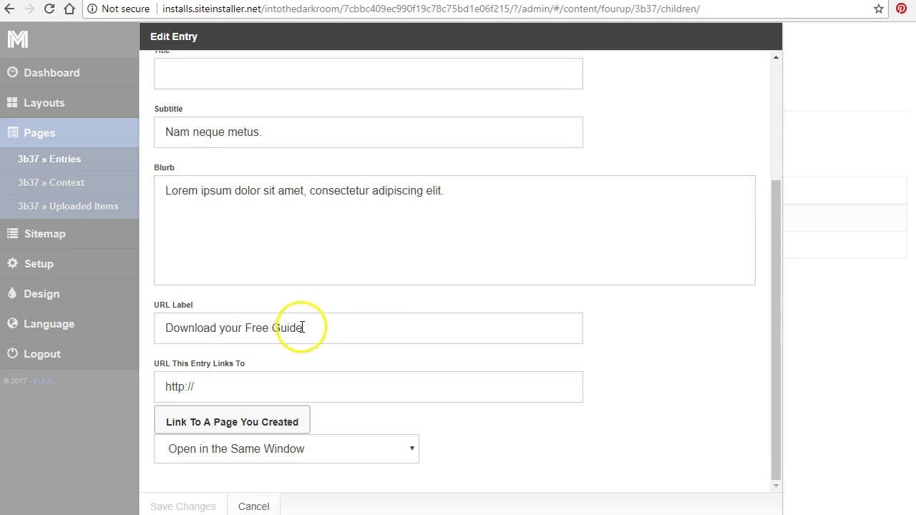
pyautogui.moveTo(209, 389); pyautogui.dragTo(158, 386)
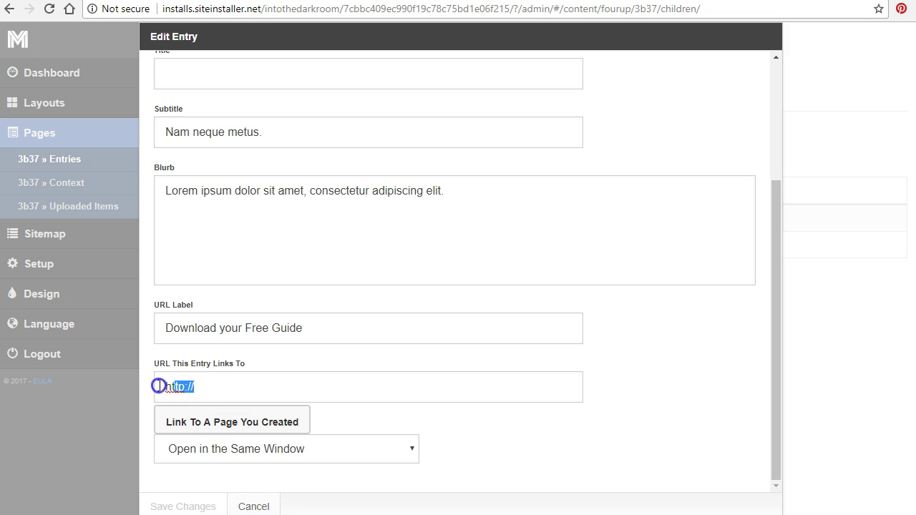
pyautogui.hotkey('ctrl', 'v')
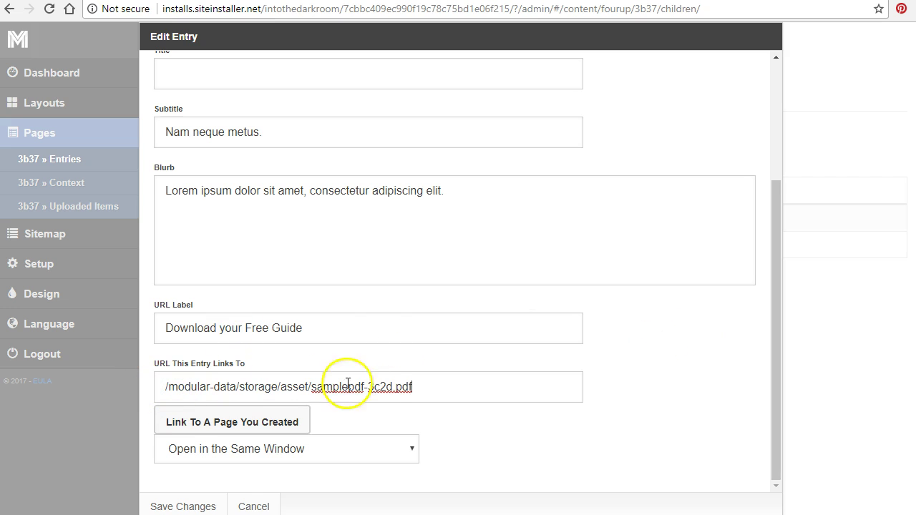
# Set the "Button 2" link to open in a new window and save the entry's changes.
pyautogui.click(343, 458)
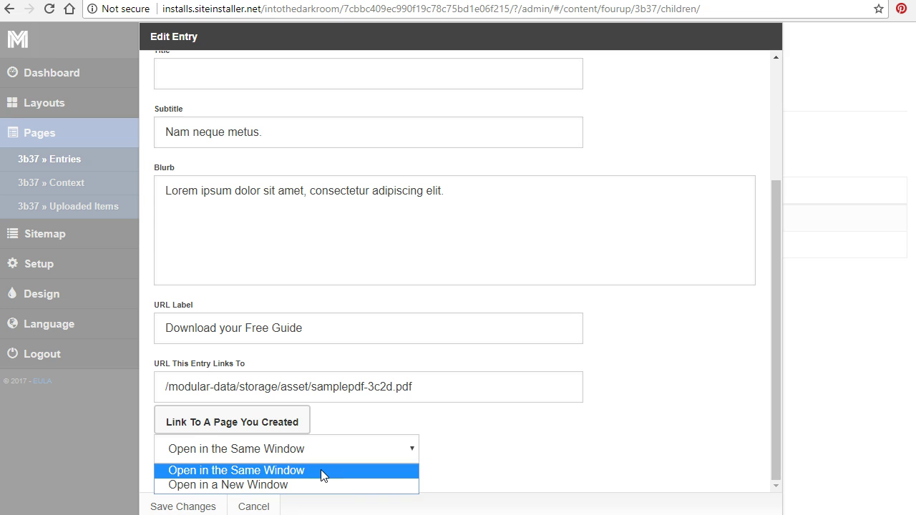
pyautogui.moveTo(323, 475); pyautogui.dragTo(324, 494)
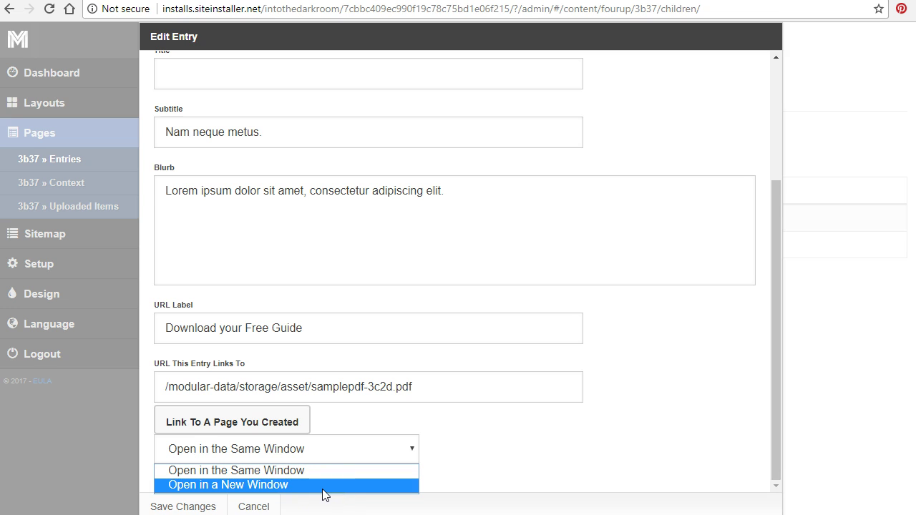
pyautogui.click(323, 491)
pyautogui.click(185, 507)
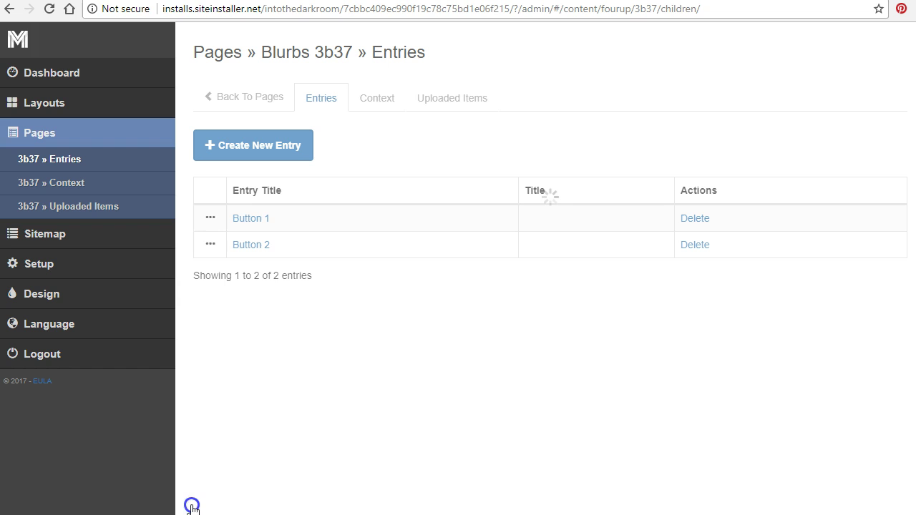
pyautogui.click(293, 403)
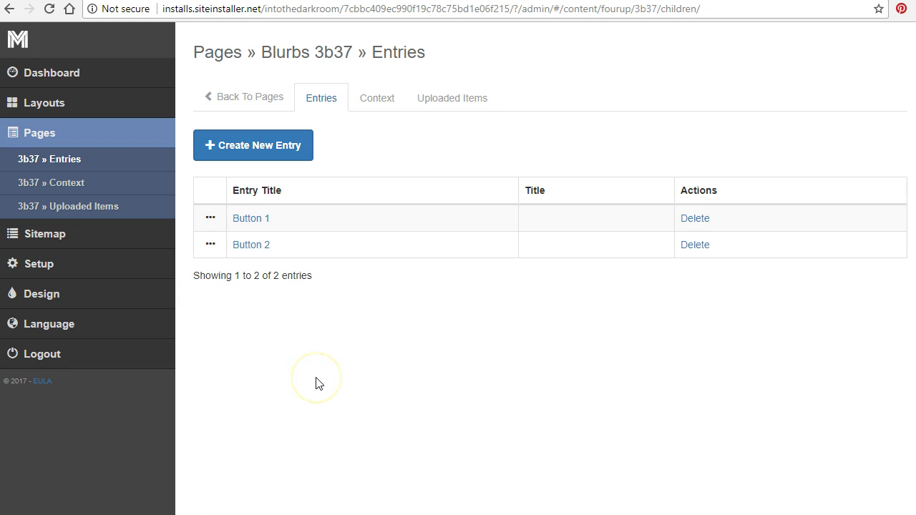
# Reopen the "Button 2" entry, highlight the site's base address before "/?/admin" in the web address, and review the entry's link settings.
pyautogui.click(256, 246)
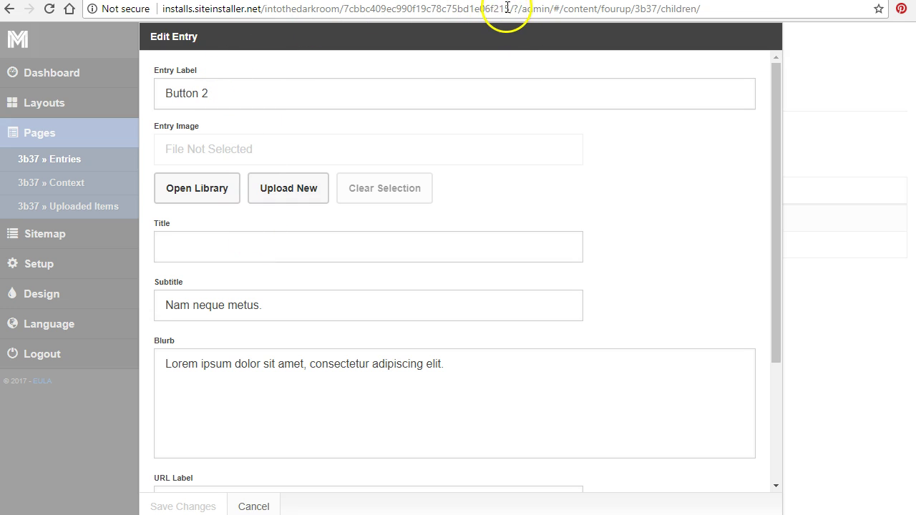
pyautogui.moveTo(509, 9); pyautogui.dragTo(172, 8)
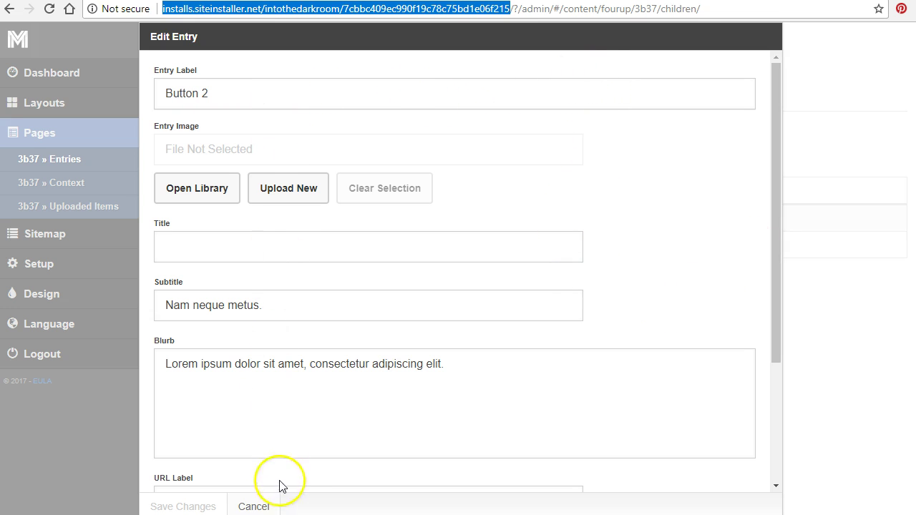
pyautogui.scroll(-3, 297, 321)
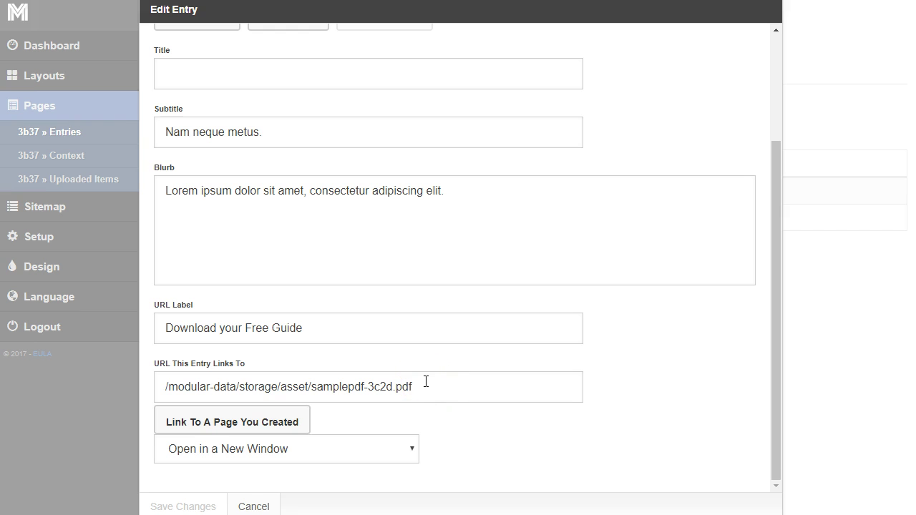
pyautogui.moveTo(442, 384); pyautogui.dragTo(207, 385)
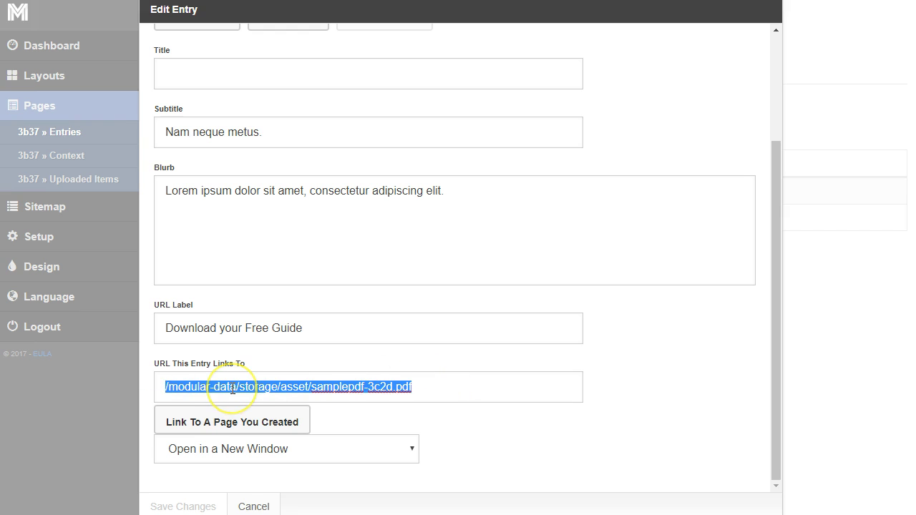
pyautogui.write('http://www')
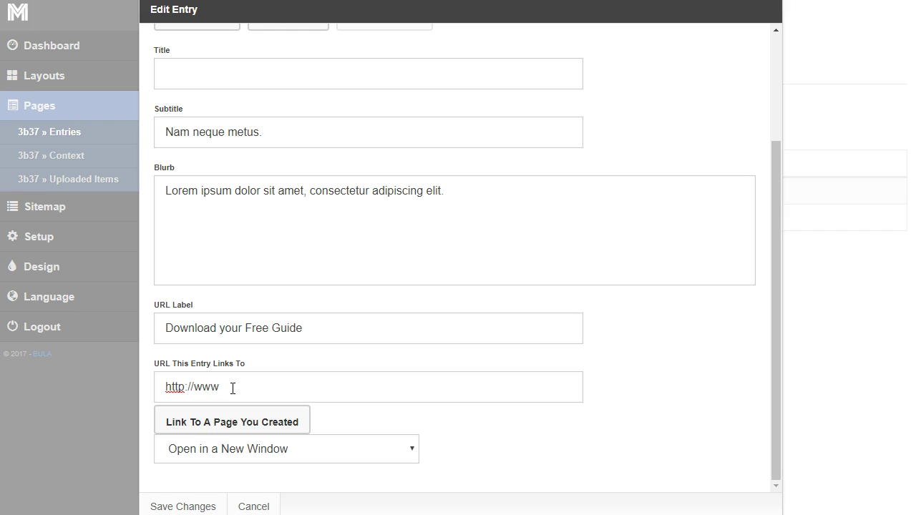
pyautogui.click(327, 451)
pyautogui.click(326, 451)
pyautogui.click(192, 506)
pyautogui.click(255, 506)
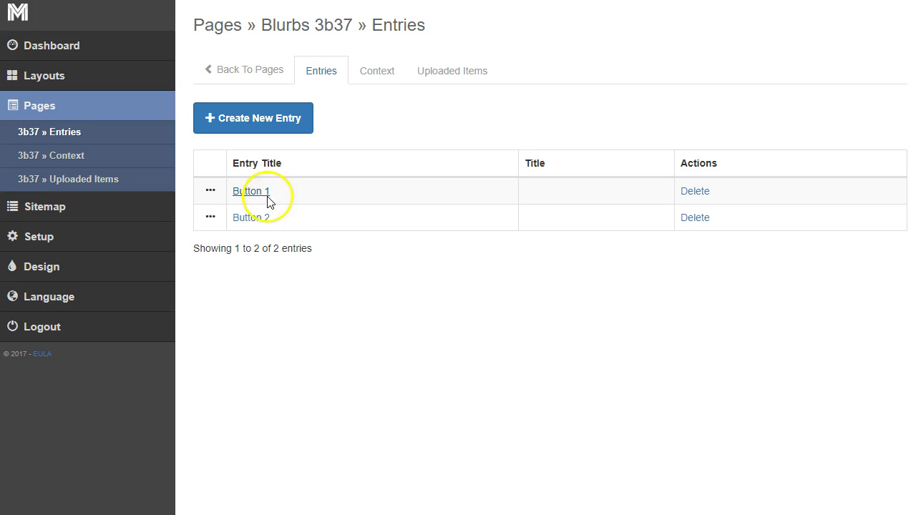
# Return to the page list and open the "Button 1" entry of the about page's "2 buttons" block.
pyautogui.click(246, 68)
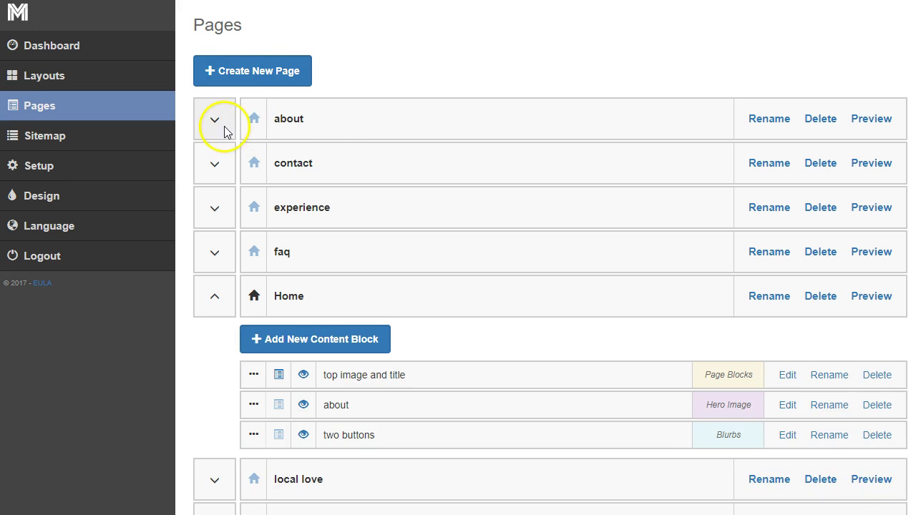
pyautogui.click(217, 122)
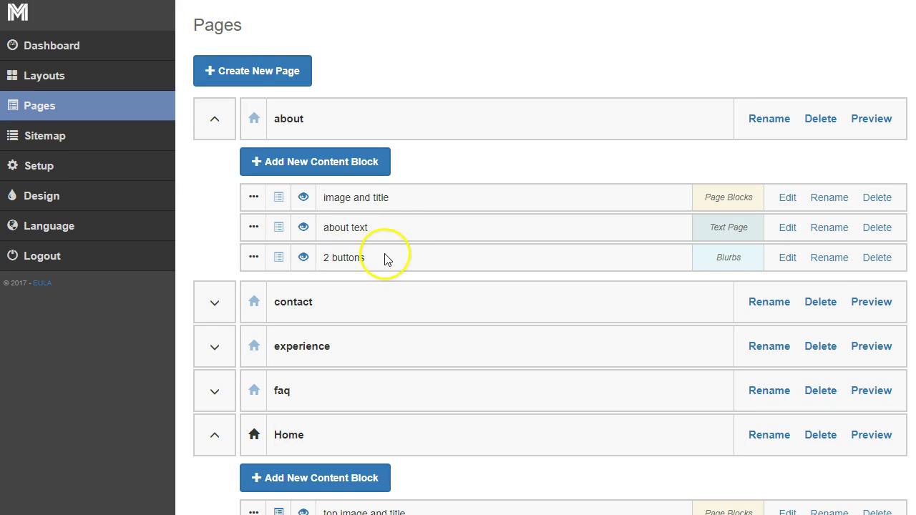
pyautogui.click(789, 258)
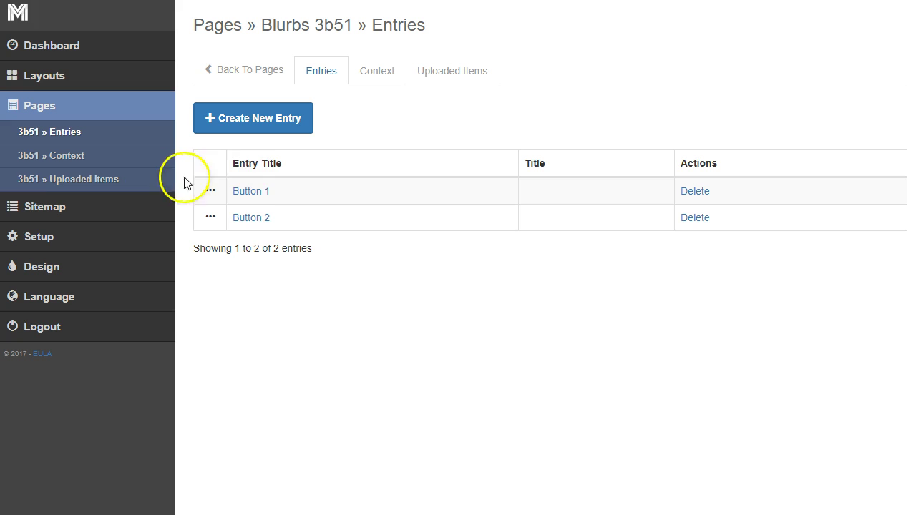
pyautogui.click(251, 191)
# Compare the "Button 1" entry's subtitle, blurb and button label with the matching texts on the site's preview page, and return to the entry.
pyautogui.scroll(-5, 313, 260)
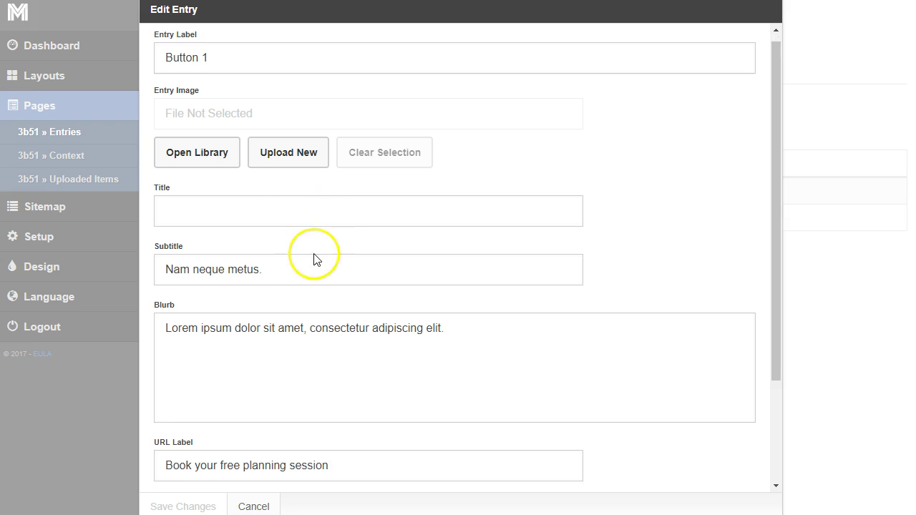
pyautogui.click(280, 138)
pyautogui.moveTo(280, 138); pyautogui.dragTo(153, 136)
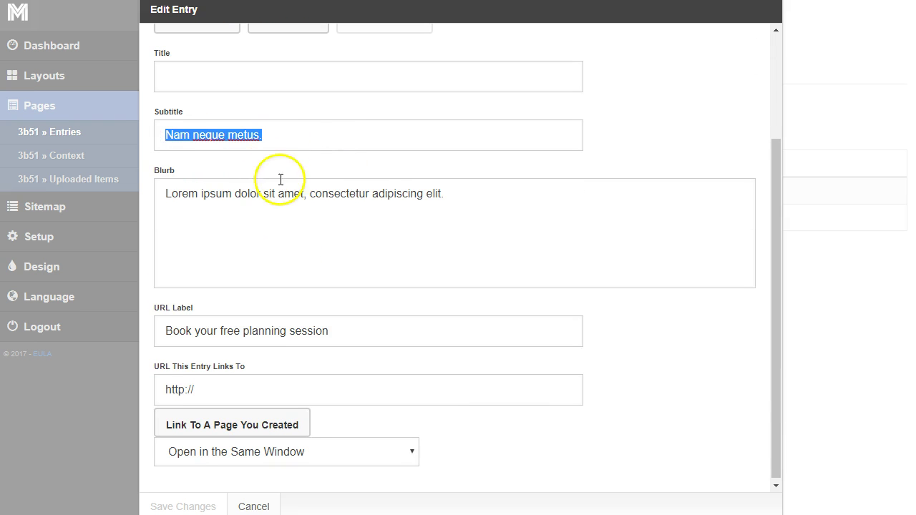
pyautogui.moveTo(477, 200); pyautogui.dragTo(151, 183)
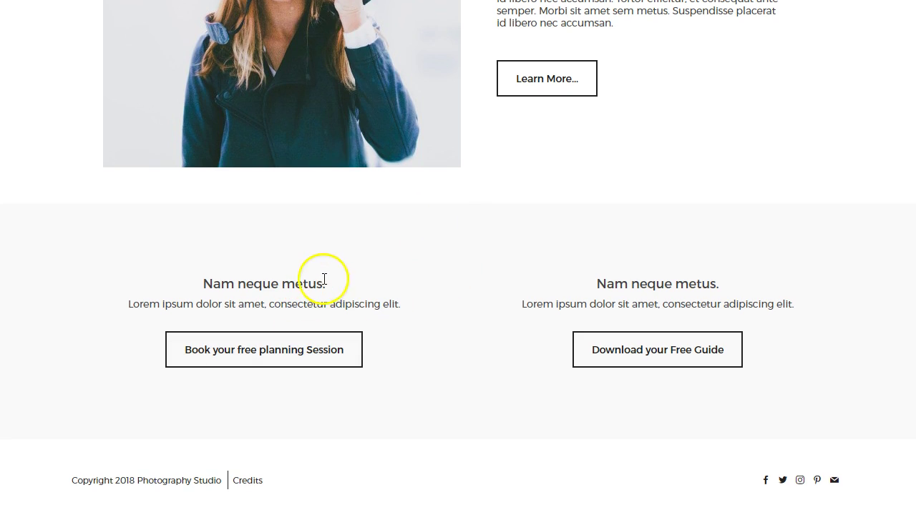
pyautogui.moveTo(325, 282); pyautogui.dragTo(195, 279)
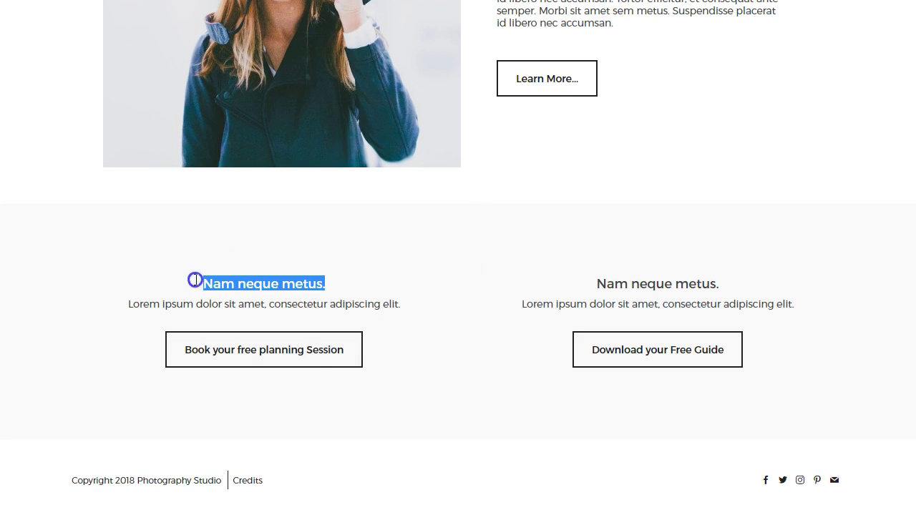
pyautogui.moveTo(415, 307); pyautogui.dragTo(112, 295)
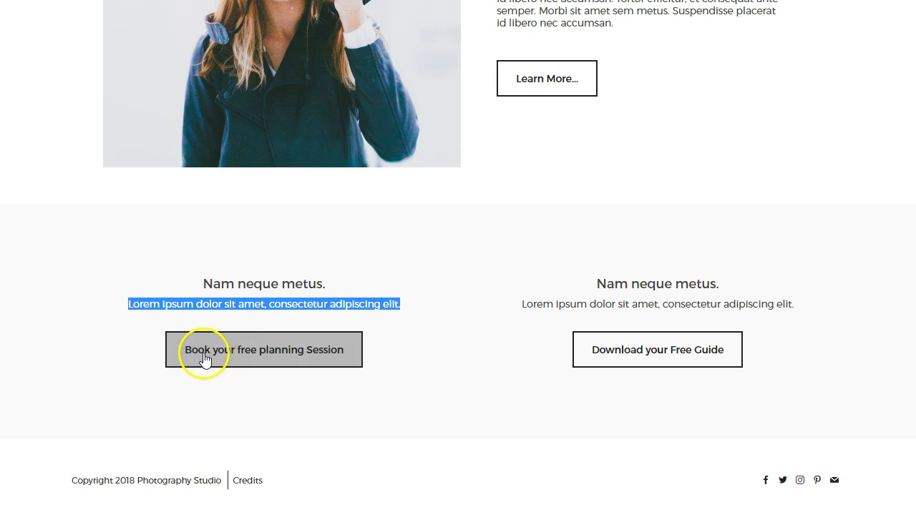
pyautogui.click(334, 352)
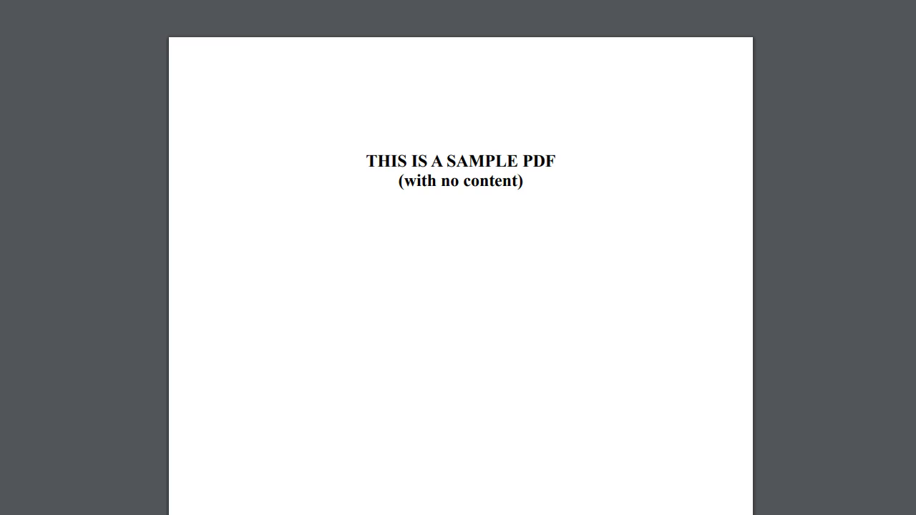
pyautogui.click(128, 2)
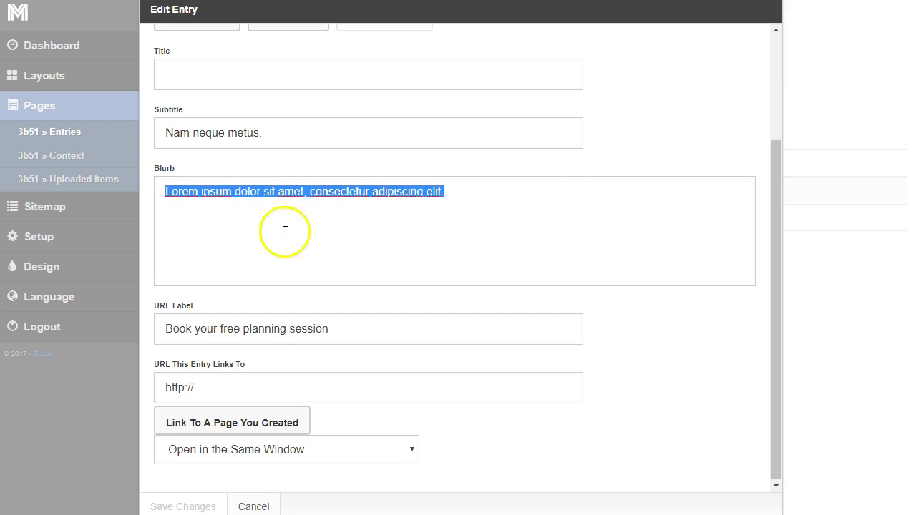
# Review the "Button 1" entry's URL label and link address, set its link to open in a new window, and save the changes.
pyautogui.moveTo(405, 322); pyautogui.dragTo(151, 319)
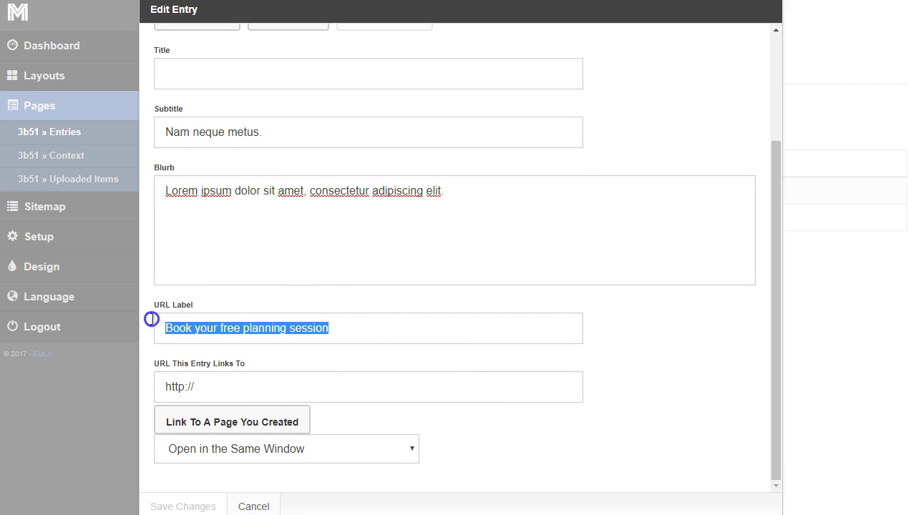
pyautogui.click(235, 385)
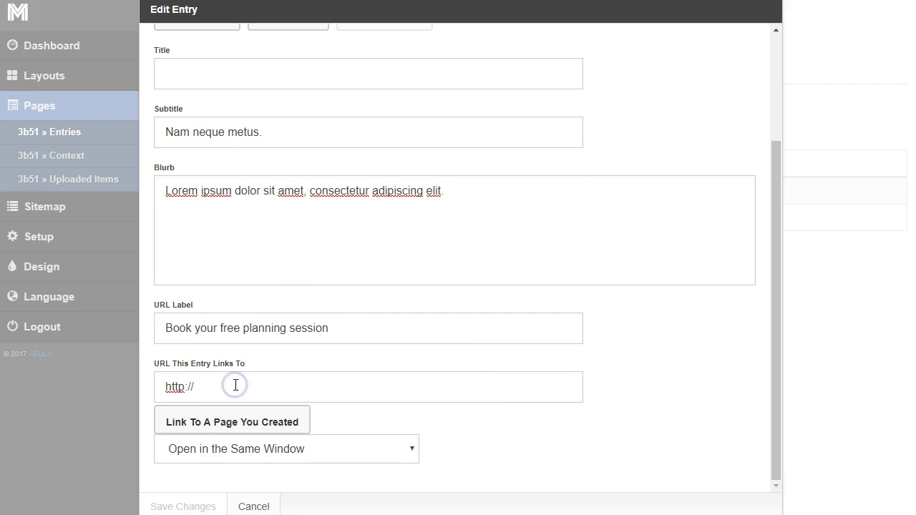
pyautogui.click(403, 448)
pyautogui.click(373, 487)
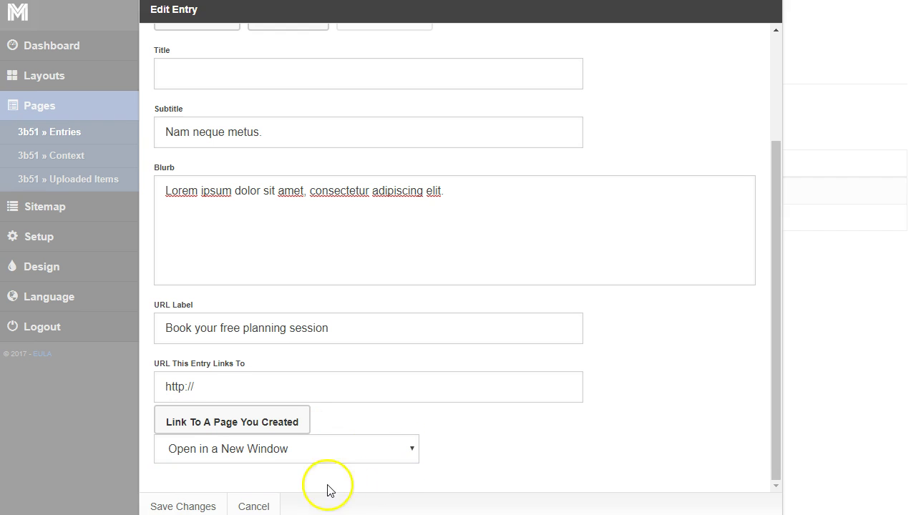
pyautogui.click(177, 507)
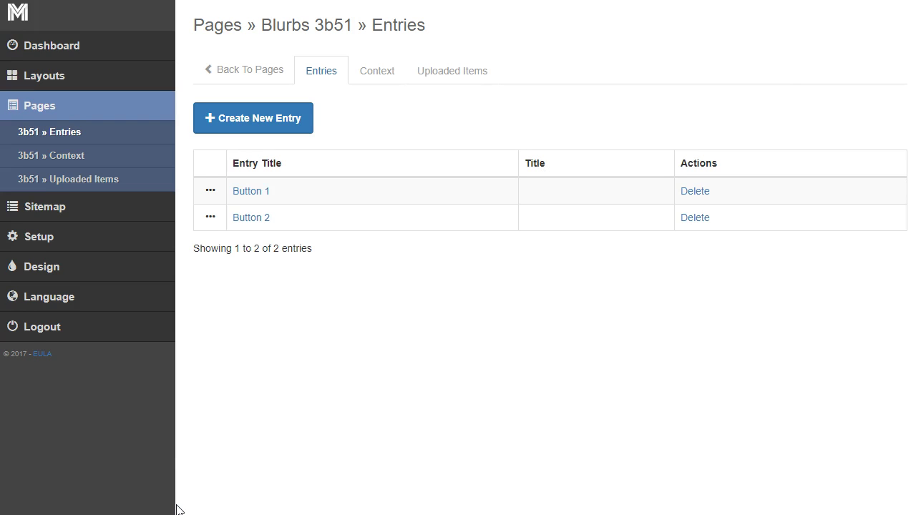
# Return to the page list and collapse the about and Home pages.
pyautogui.click(259, 72)
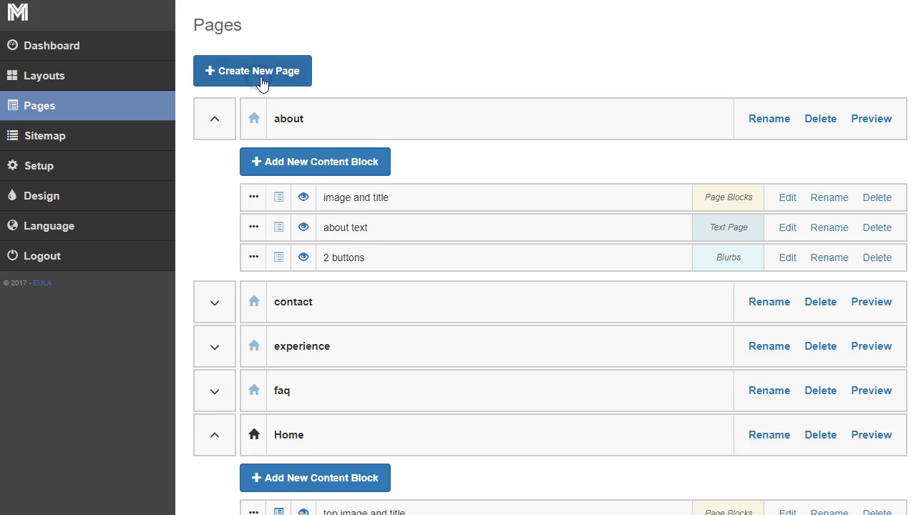
pyautogui.click(214, 122)
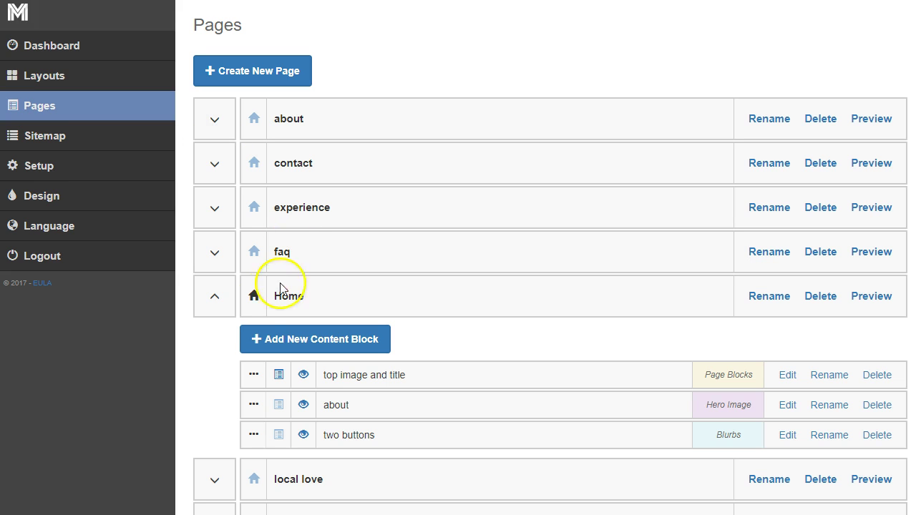
pyautogui.click(214, 298)
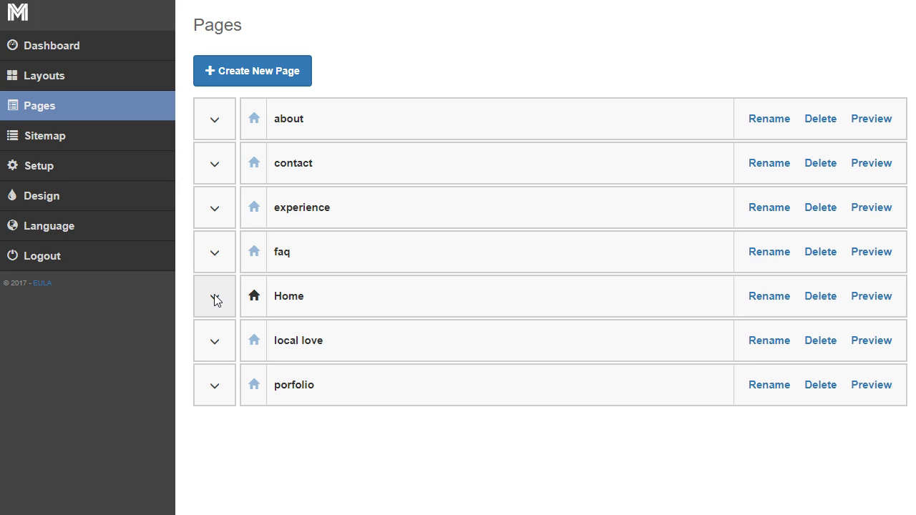
# Examine the site's design options for the logo and for the navigation, heading and subheading fonts, sizes and colors.
pyautogui.click(94, 206)
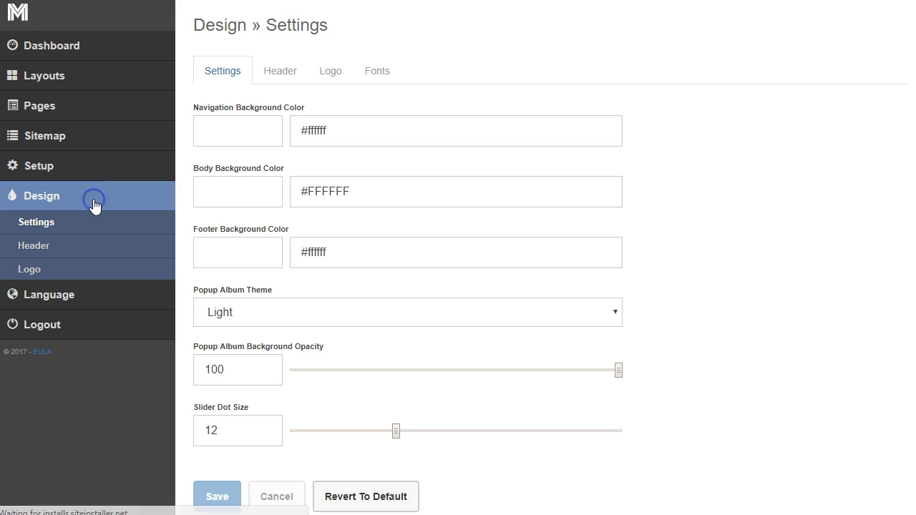
pyautogui.click(335, 74)
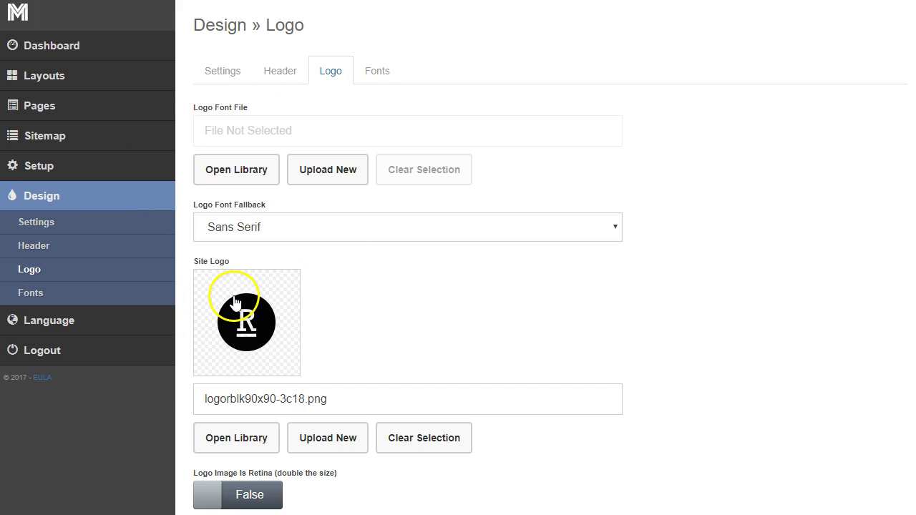
pyautogui.click(377, 74)
pyautogui.scroll(-6, 348, 318)
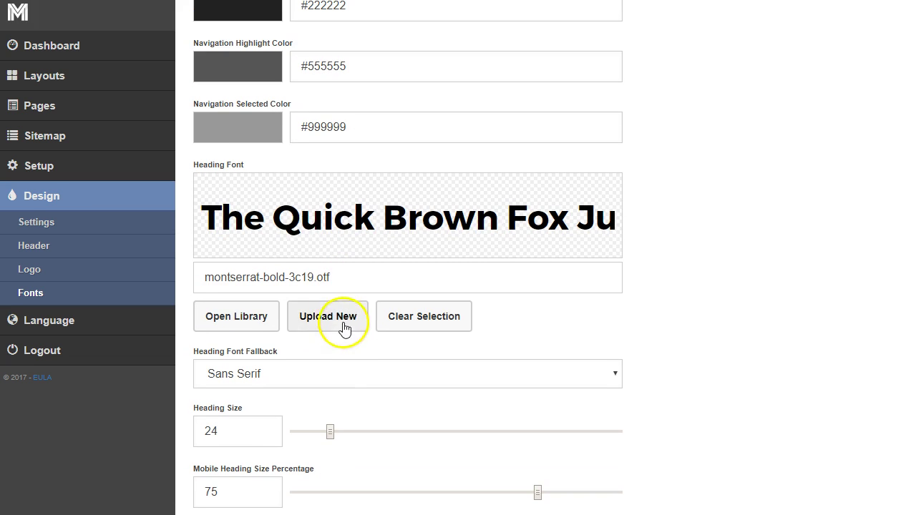
pyautogui.scroll(1, 350, 256)
pyautogui.scroll(4, 349, 257)
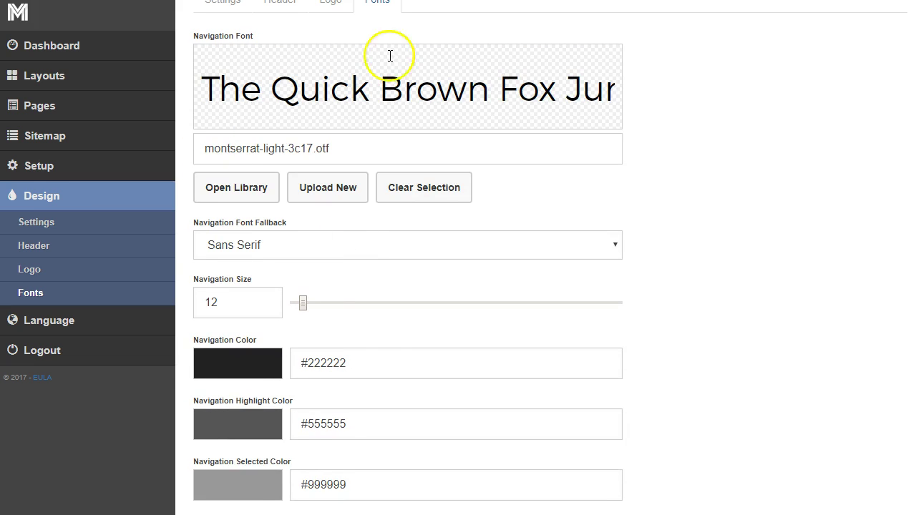
pyautogui.scroll(-8, 387, 390)
pyautogui.scroll(-9, 386, 391)
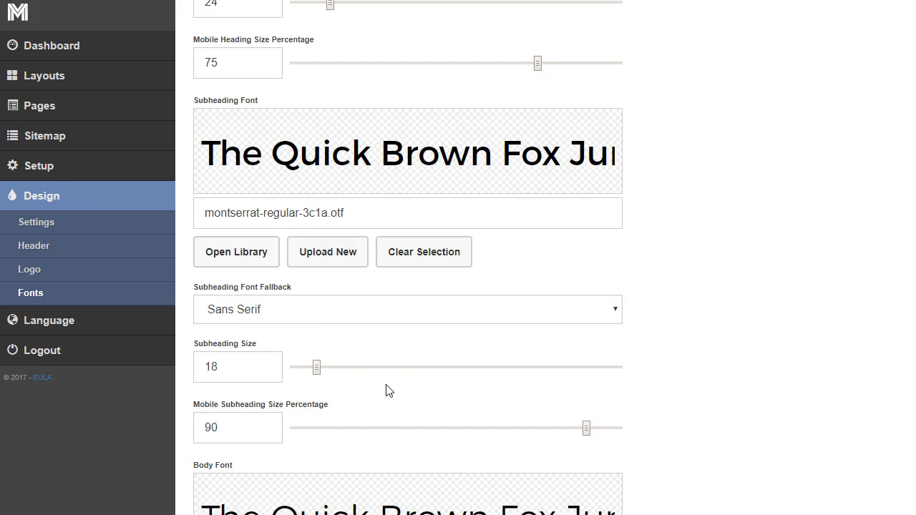